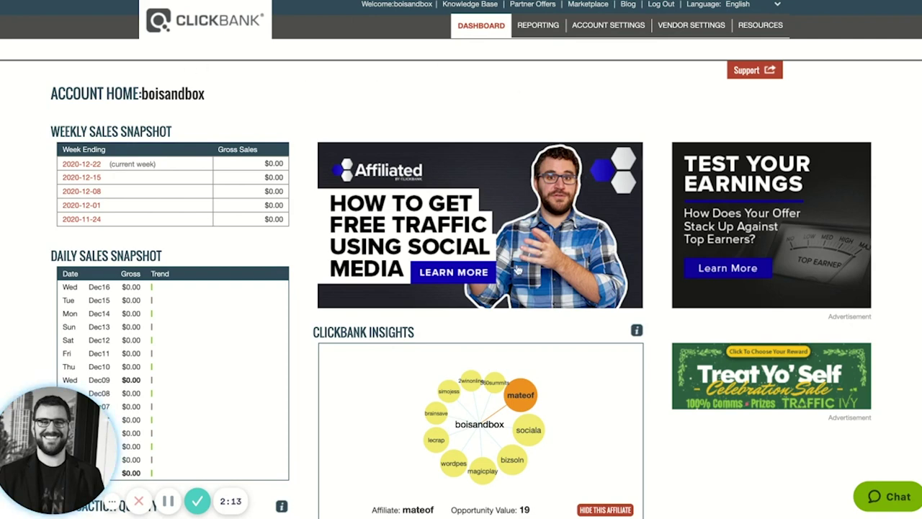
Open the Marketplace and run an empty product search to list all offers
scroll(592, 120, down, 1)
scroll(597, 115, up, 1)
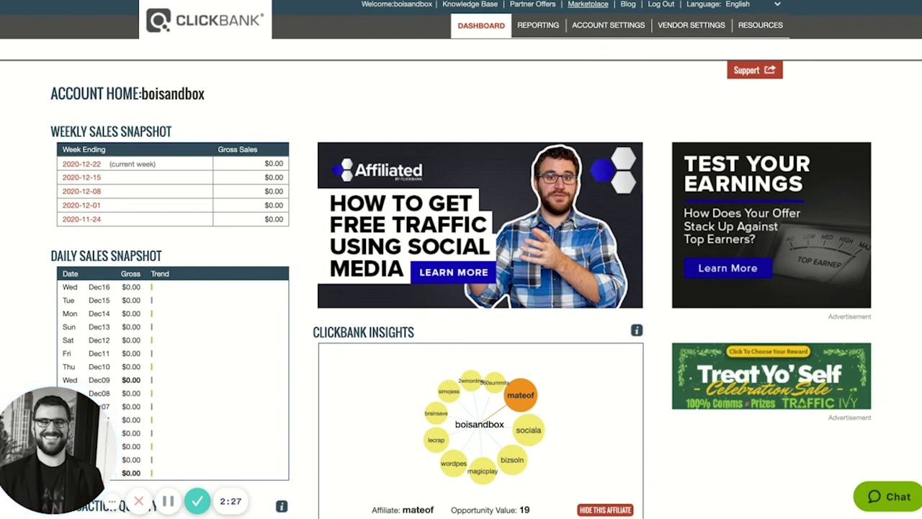
click(584, 7)
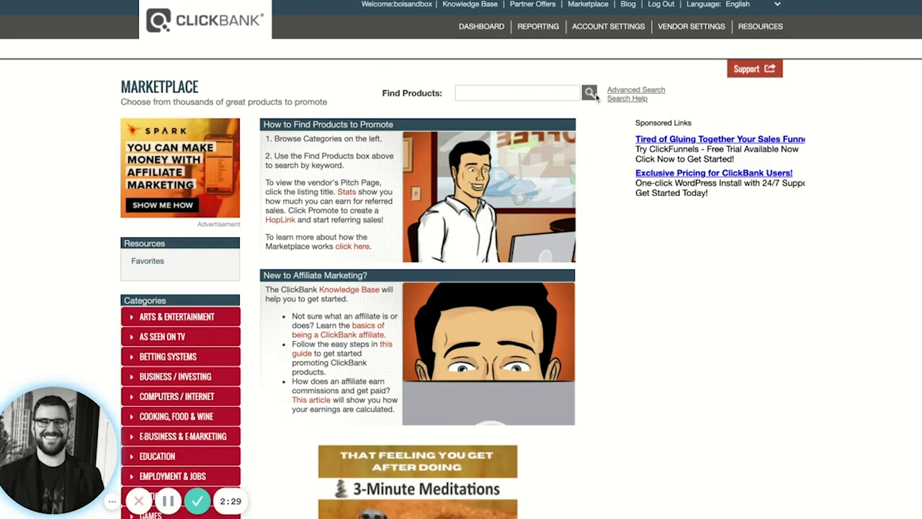
click(590, 93)
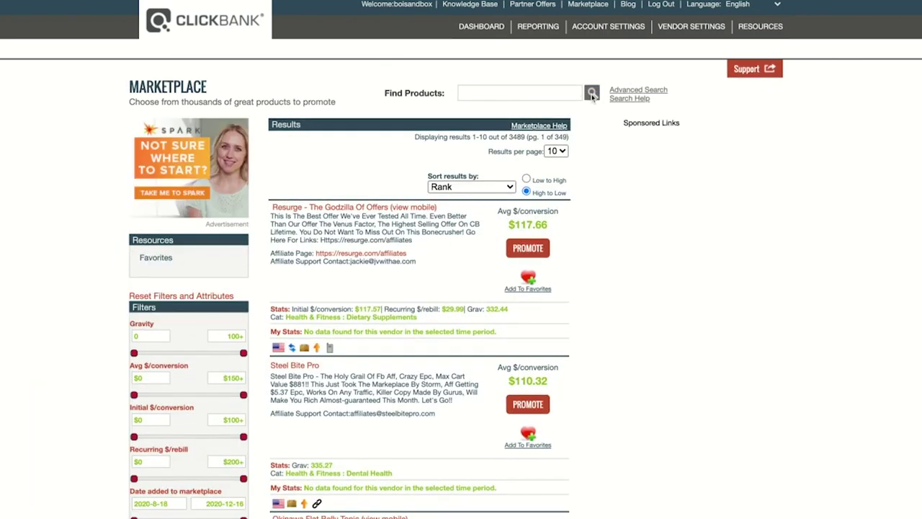
Filter the marketplace results to require the Physical and Upsell(s) product types
scroll(212, 212, down, 5)
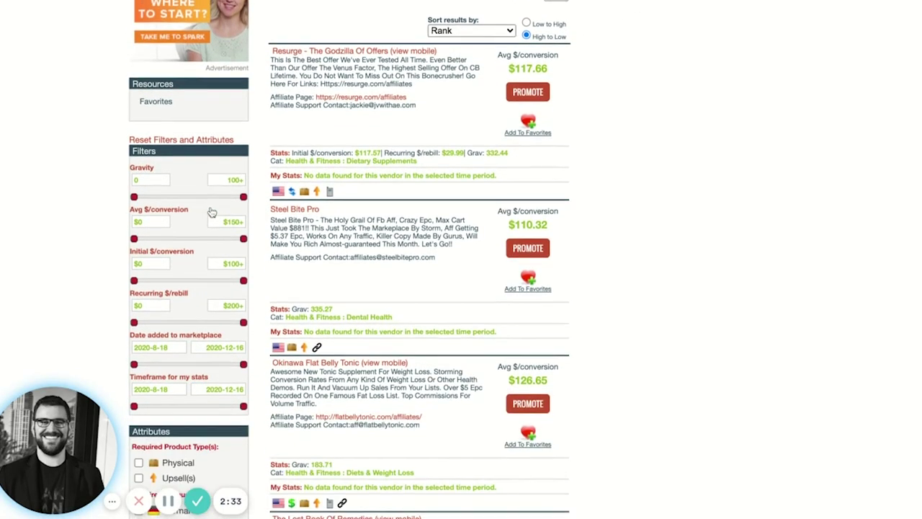
scroll(212, 211, down, 1)
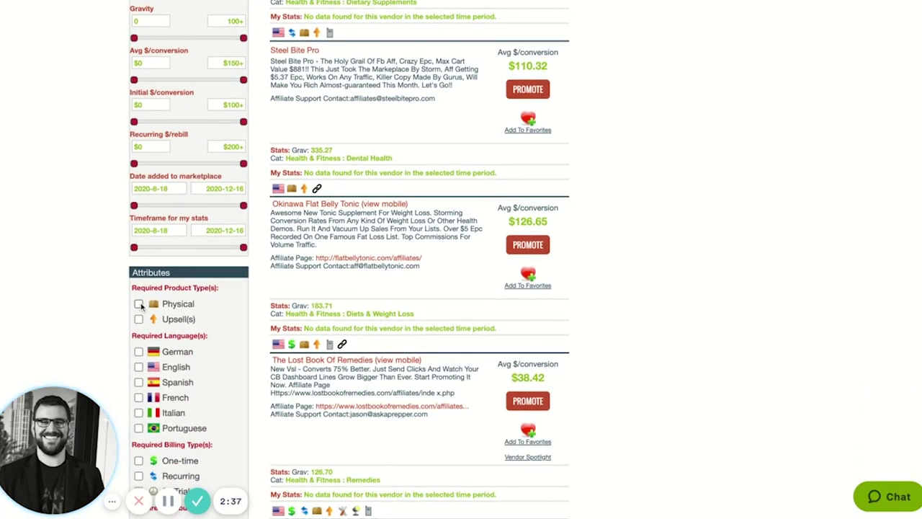
click(138, 304)
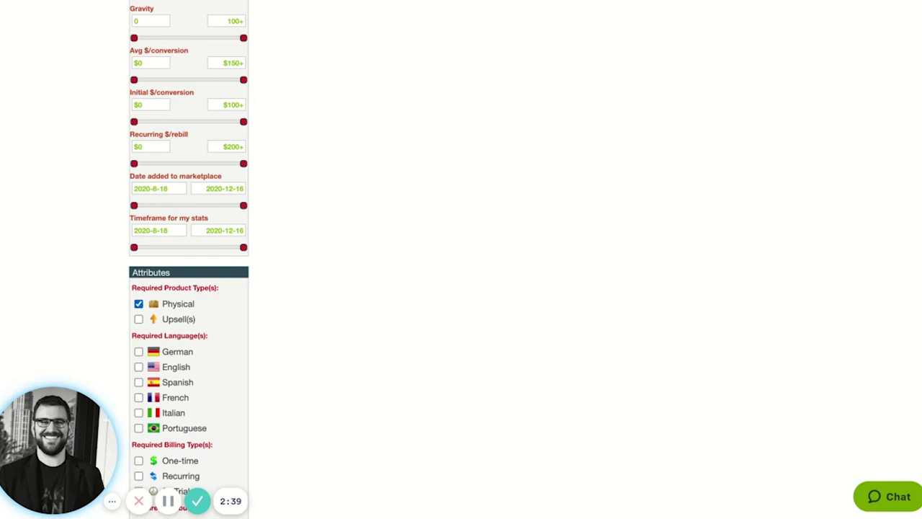
click(138, 320)
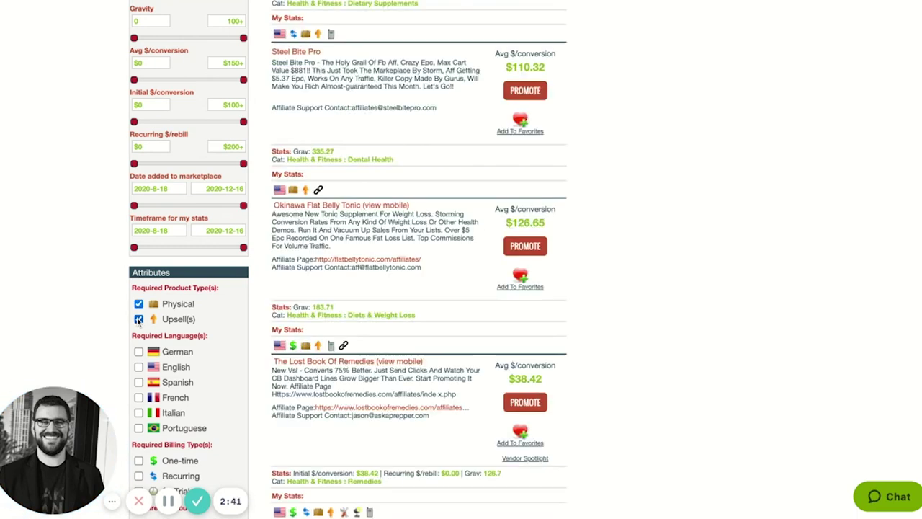
Restrict the results to offers that must have an affiliate tools page
scroll(155, 335, down, 3)
scroll(155, 335, down, 3)
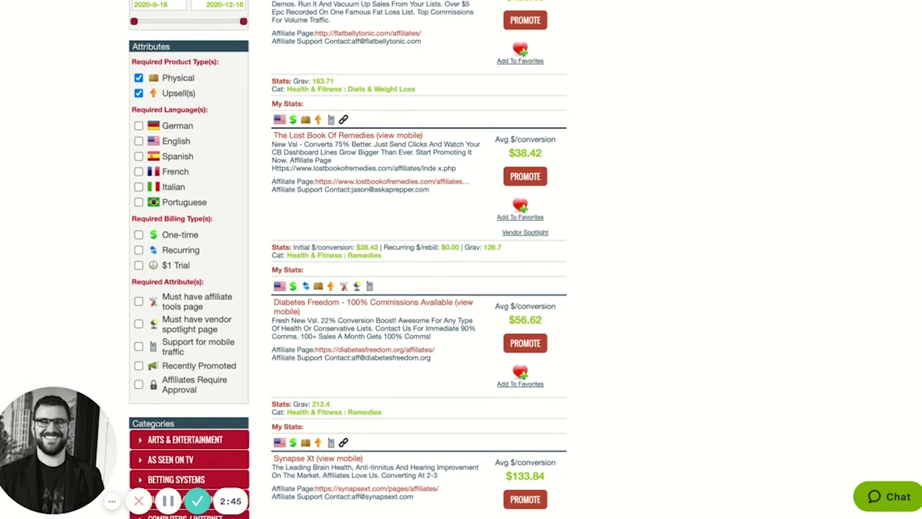
scroll(155, 335, down, 1)
scroll(225, 209, up, 2)
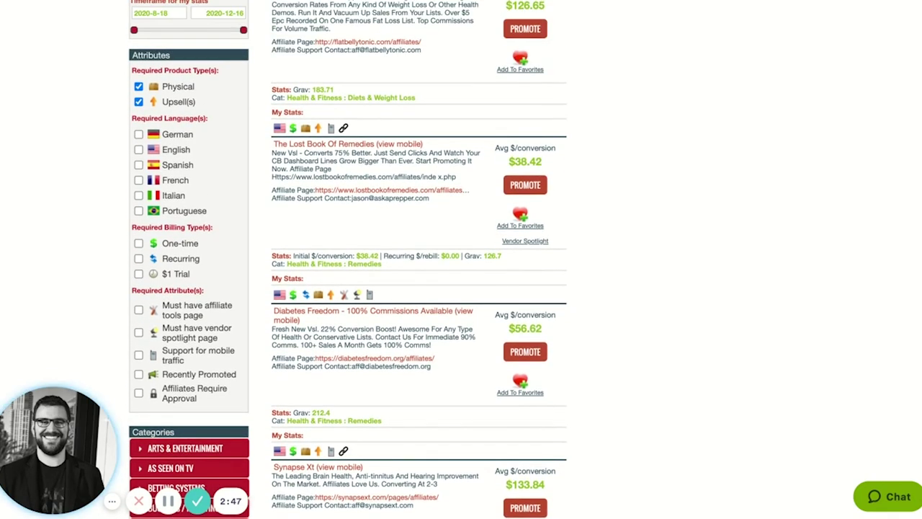
scroll(225, 210, up, 2)
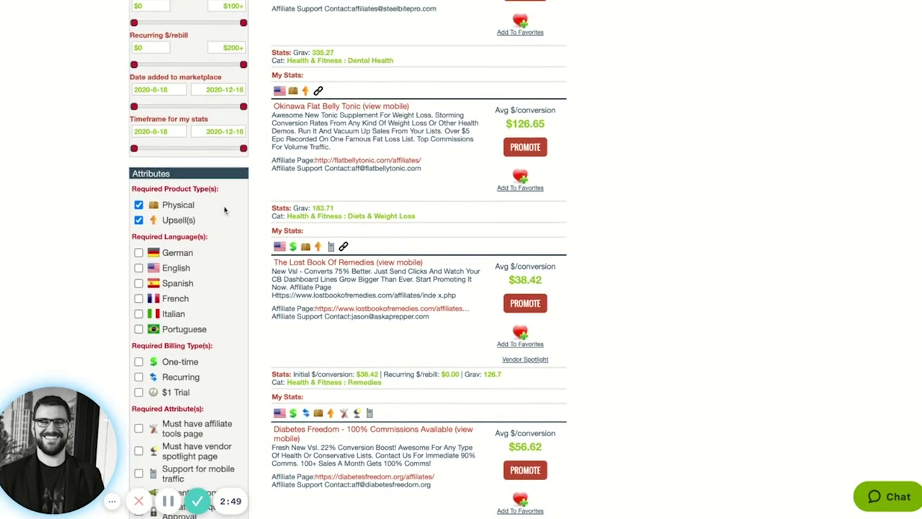
scroll(226, 208, down, 2)
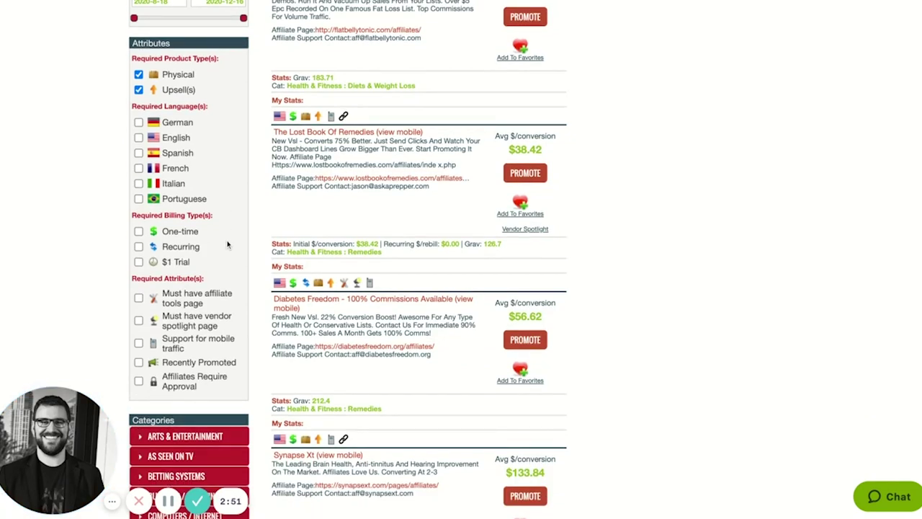
click(139, 299)
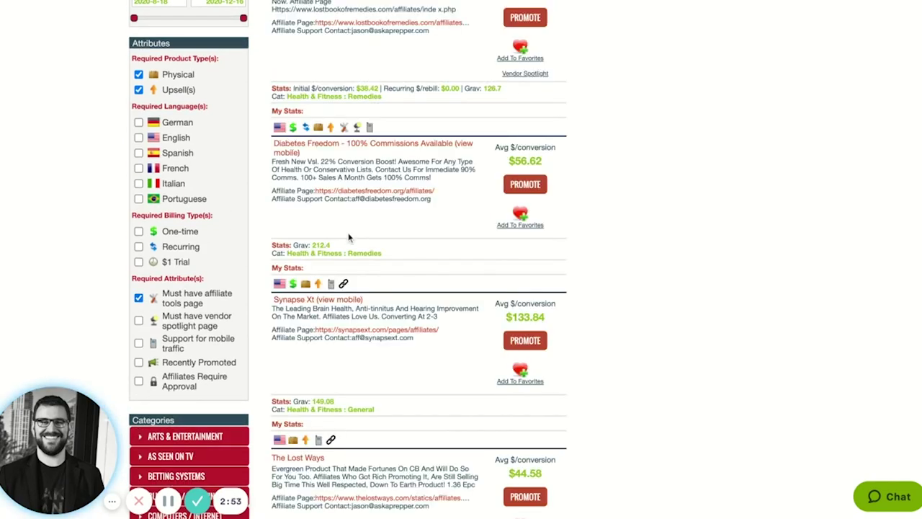
Browse the filtered offers and open the HopLink generator for Patriot Wholesale Club
scroll(348, 237, up, 6)
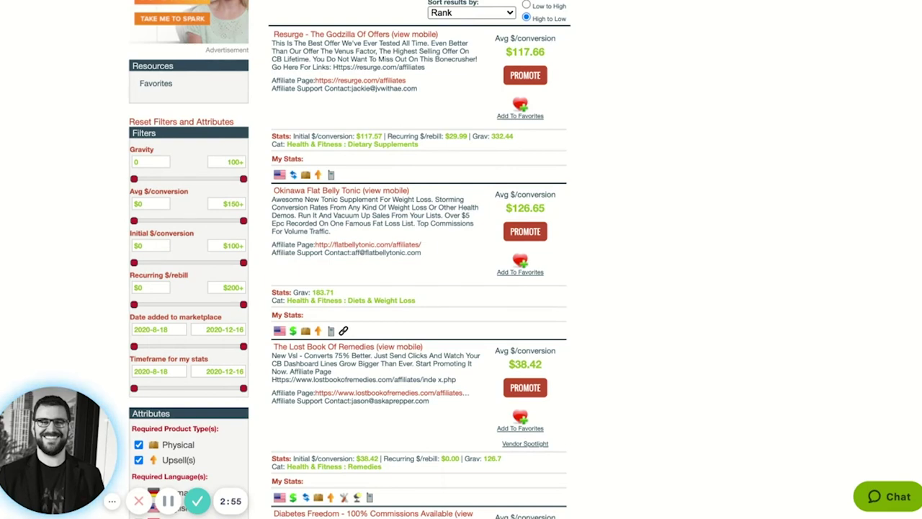
scroll(348, 259, down, 7)
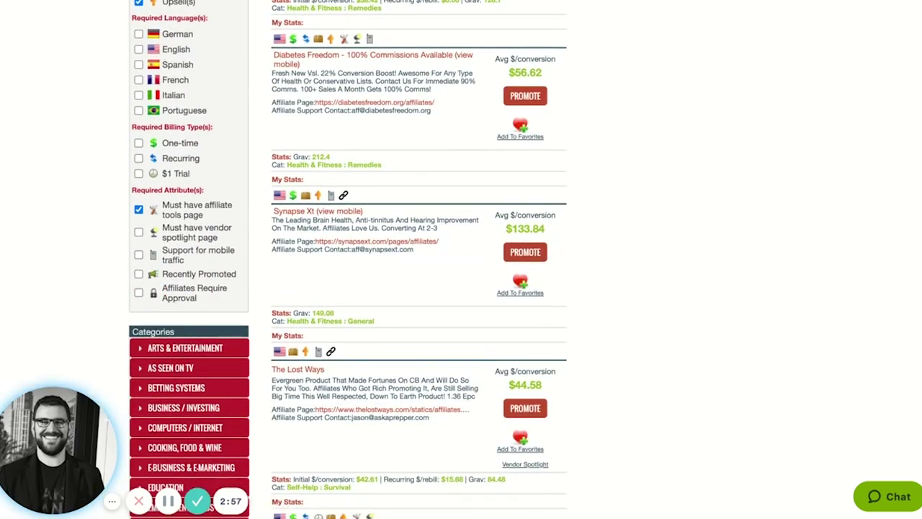
scroll(349, 260, down, 5)
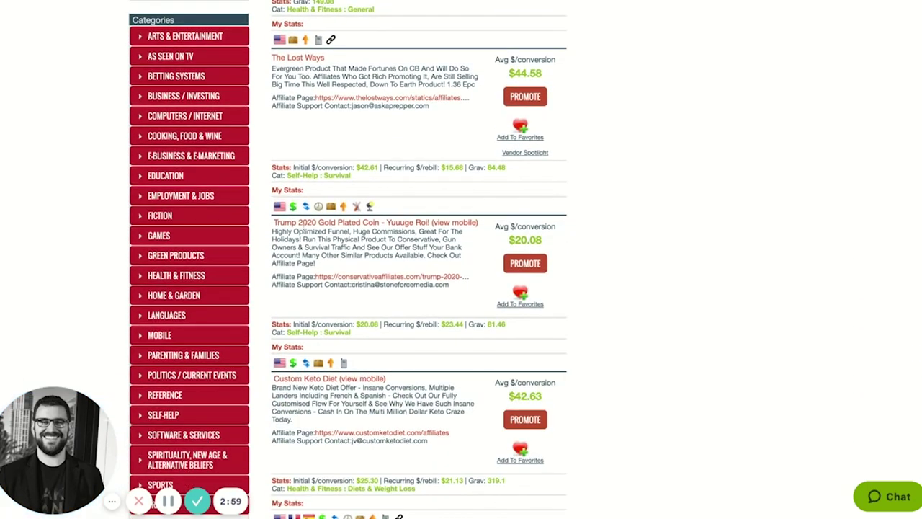
scroll(354, 231, down, 1)
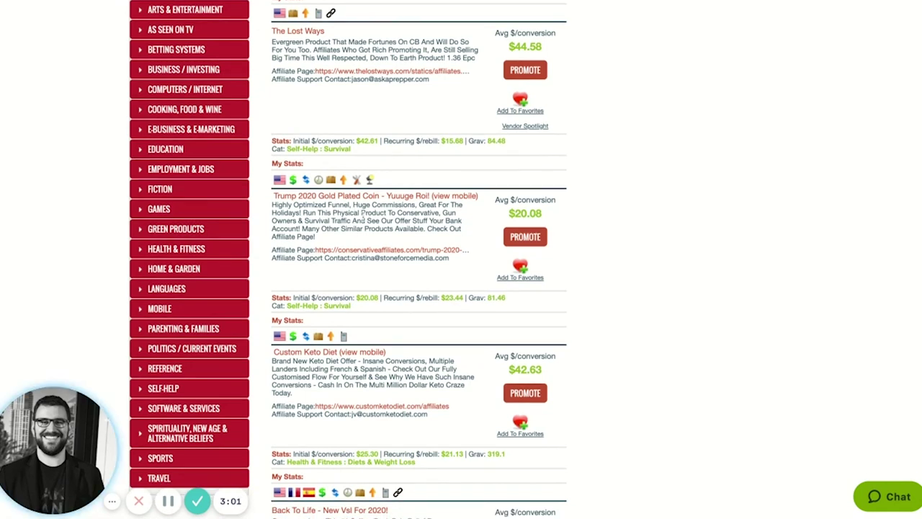
scroll(354, 206, down, 1)
scroll(365, 216, down, 5)
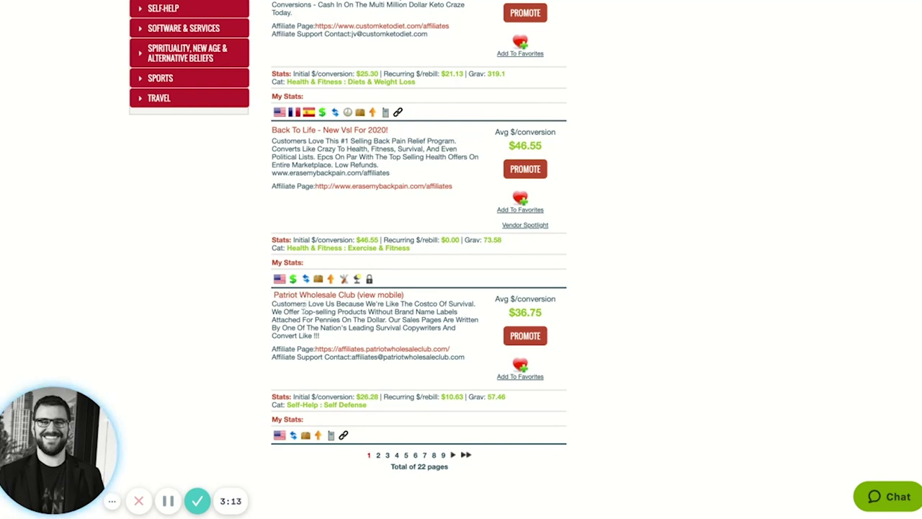
drag(415, 303, 475, 303)
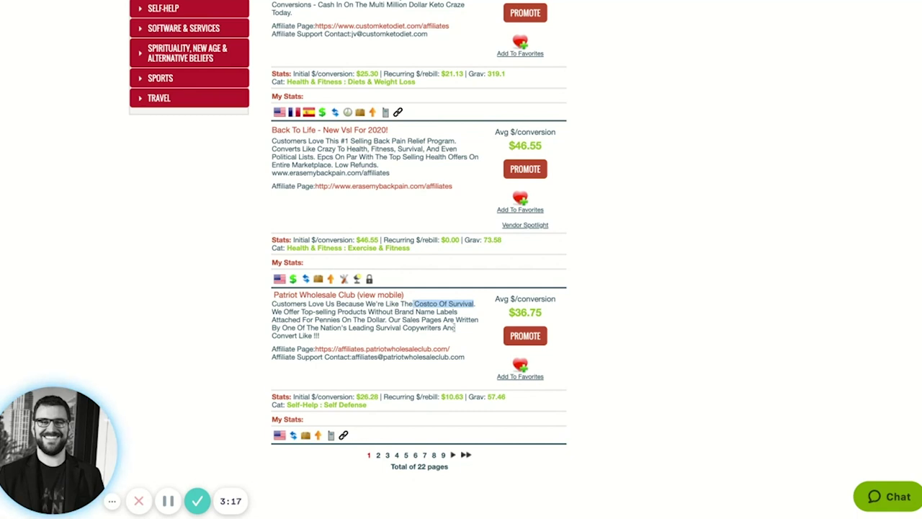
click(540, 345)
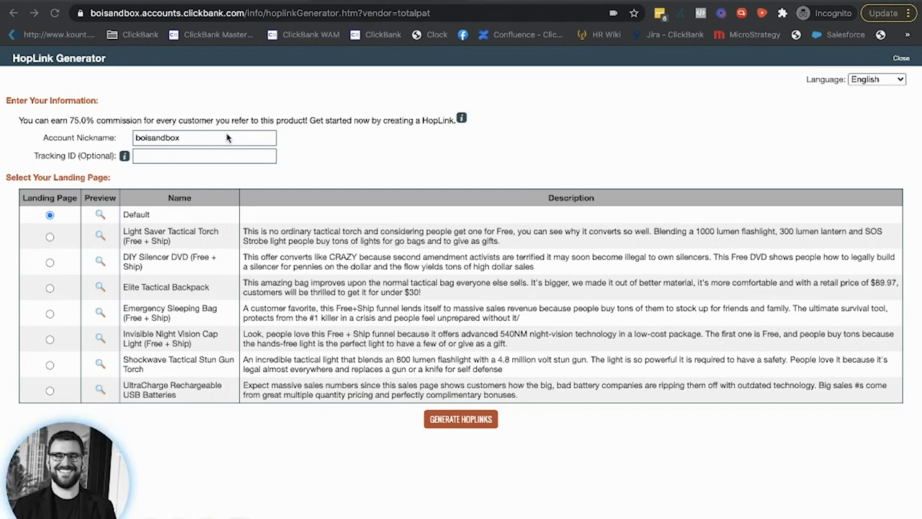
Try emaillist and blogpost as example tracking IDs for the HopLink
double_click(168, 137)
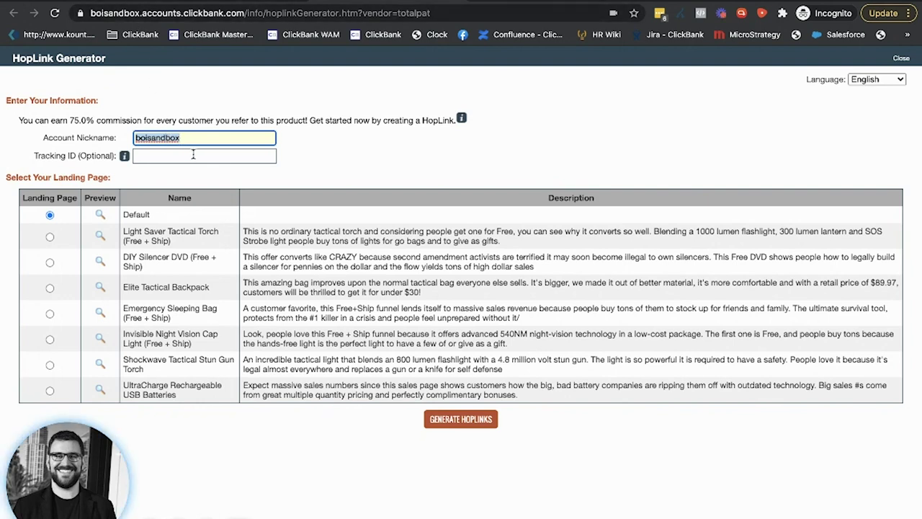
click(182, 154)
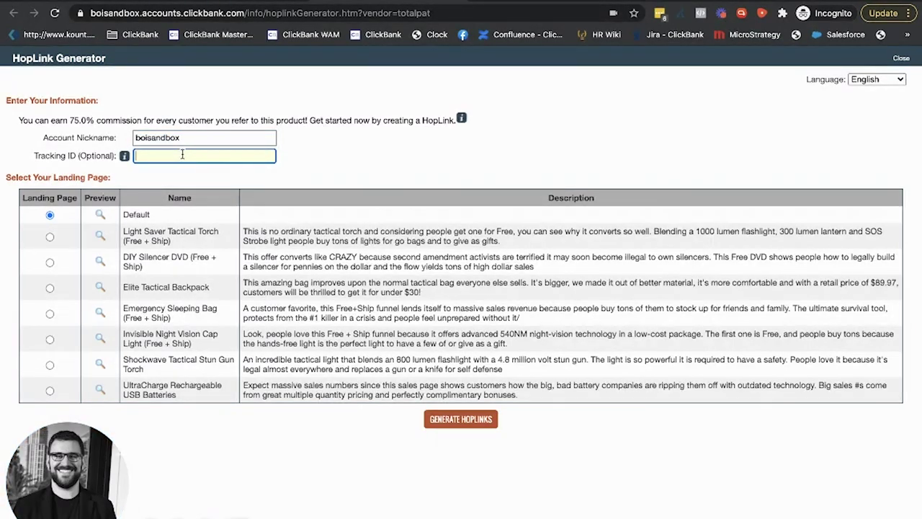
click(325, 155)
click(229, 160)
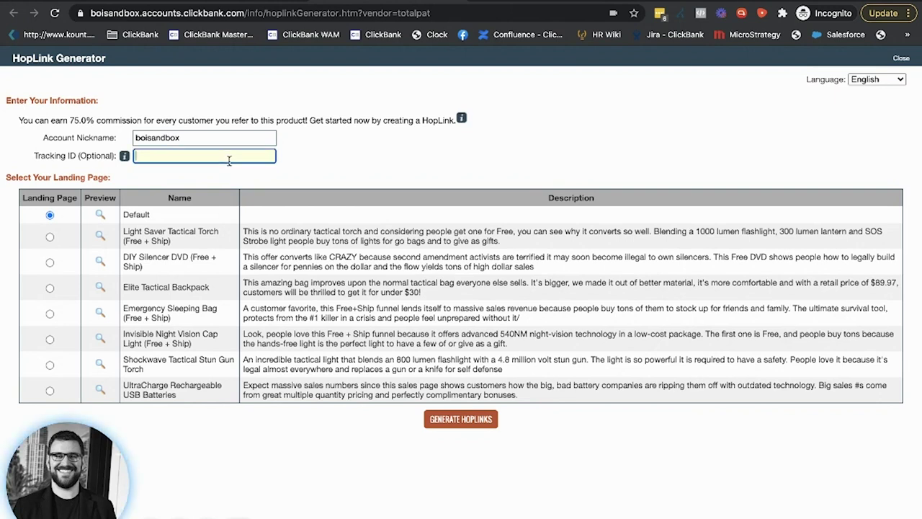
text(emaillis)
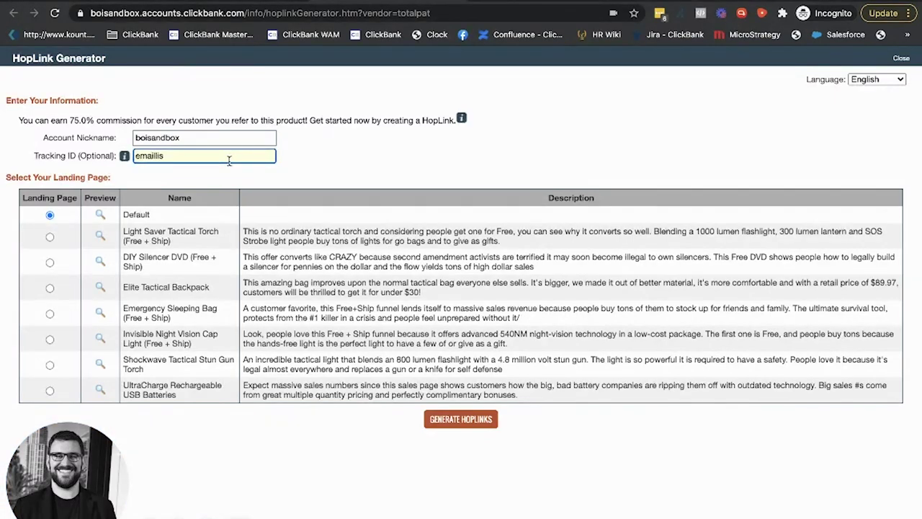
text(tblos)
key(BackSpace)
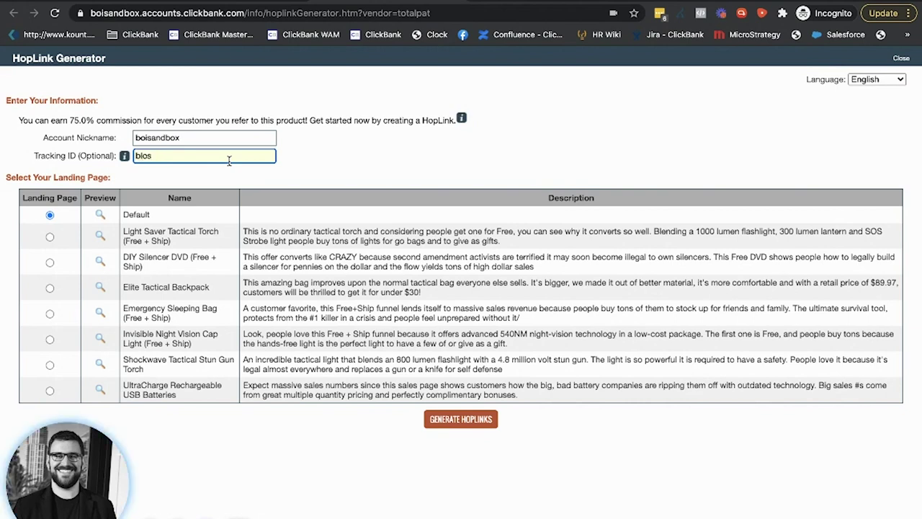
text(gpost)
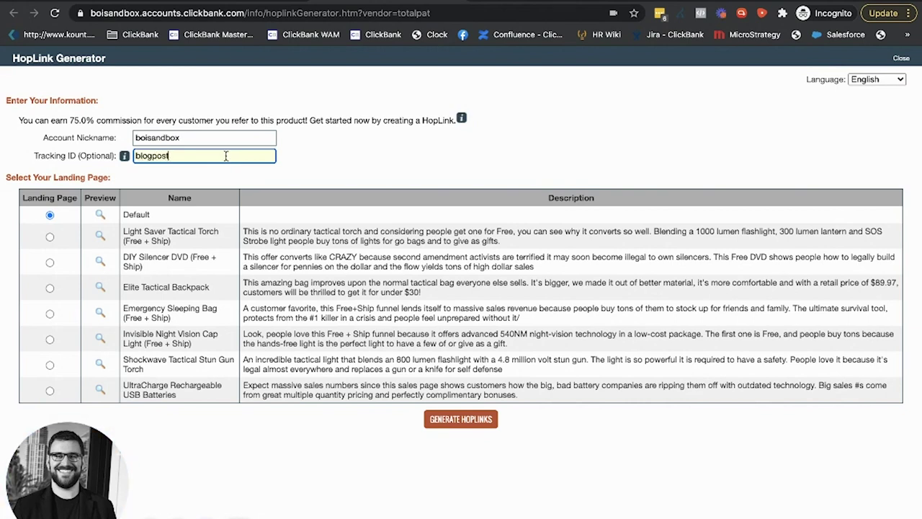
Set the tracking ID to affiliated, generate the HopLink for the Default landing page, and select the resulting link
key(super+a)
text(affiliated)
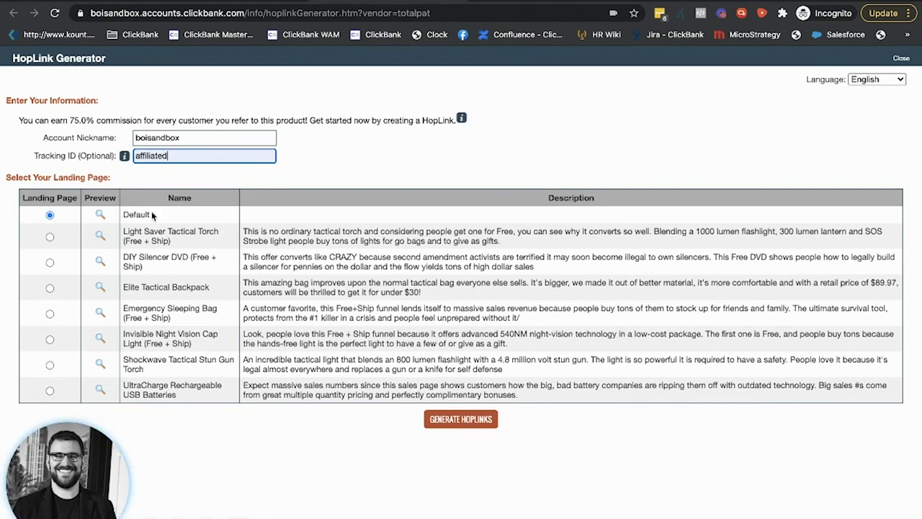
click(475, 431)
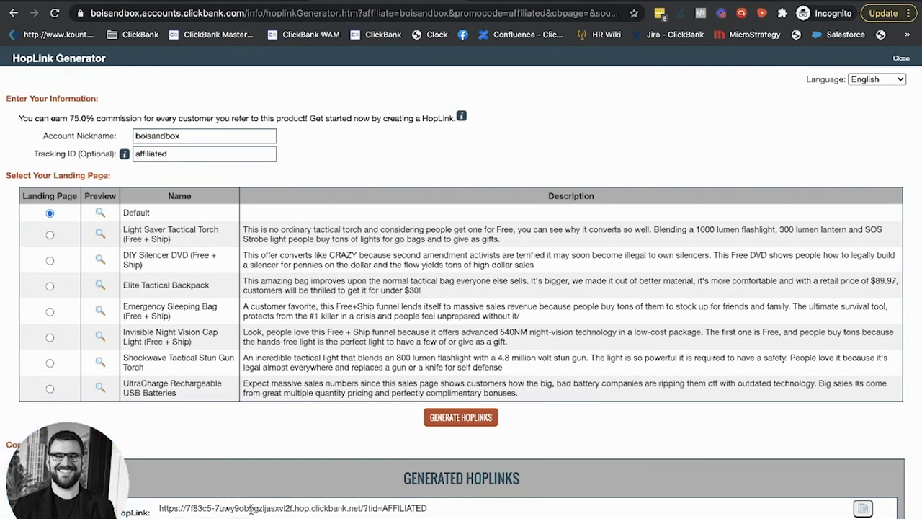
triple_click(277, 506)
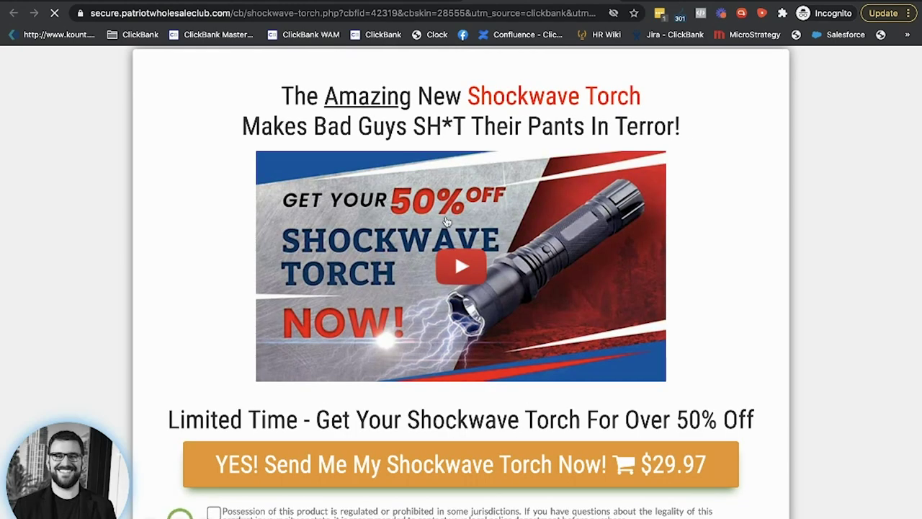
Examine the Shockwave Torch landing page and its video, as well as the Invisible Night Vision Cap Light landing page
scroll(447, 222, down, 1)
click(447, 222)
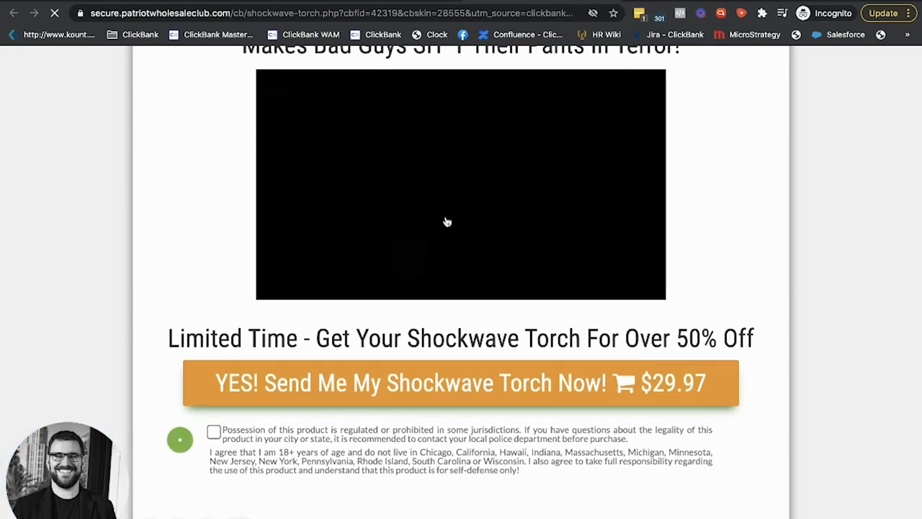
scroll(447, 222, up, 1)
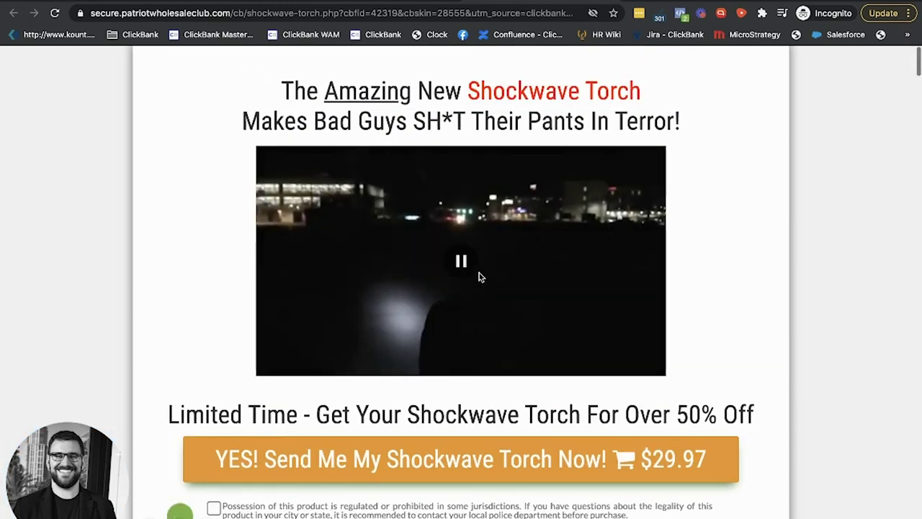
scroll(462, 411, down, 2)
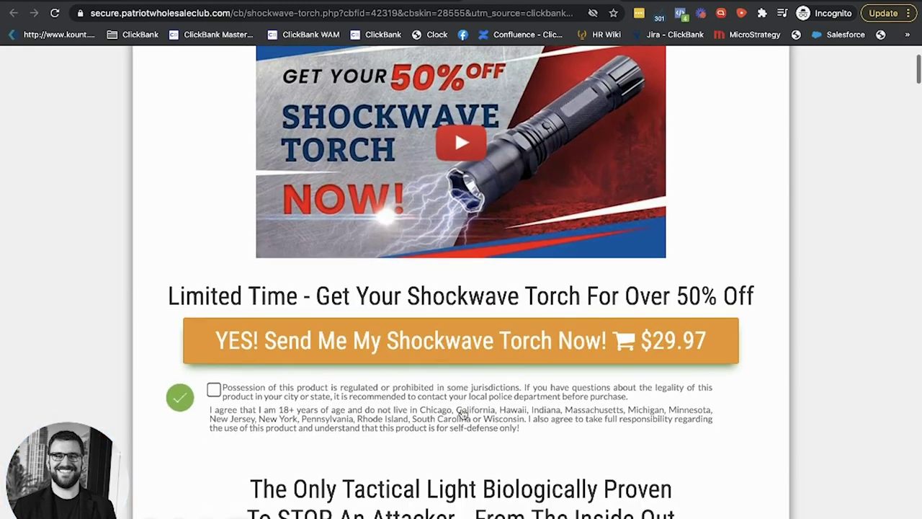
scroll(462, 414, up, 2)
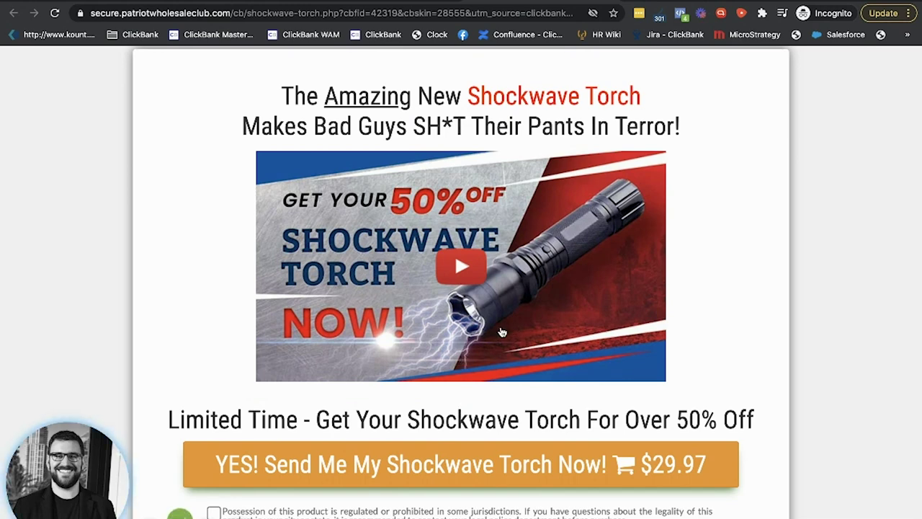
scroll(503, 333, down, 6)
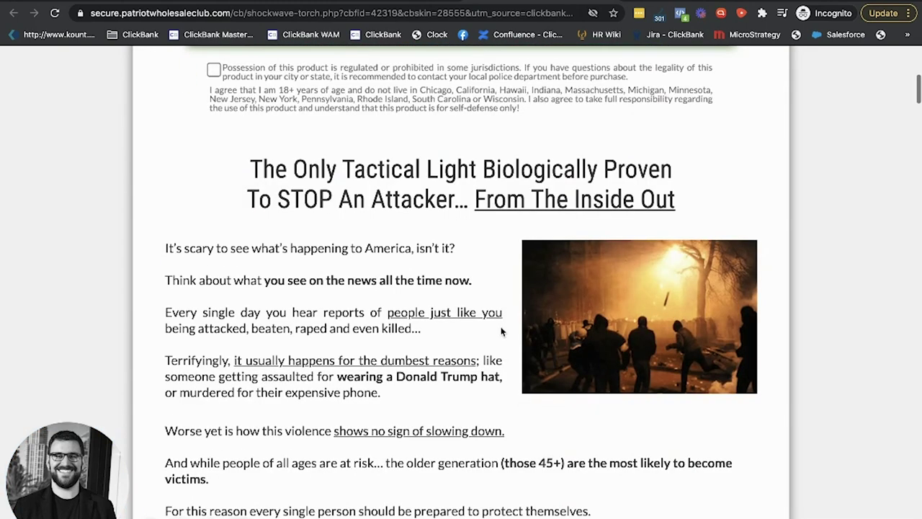
scroll(502, 332, up, 6)
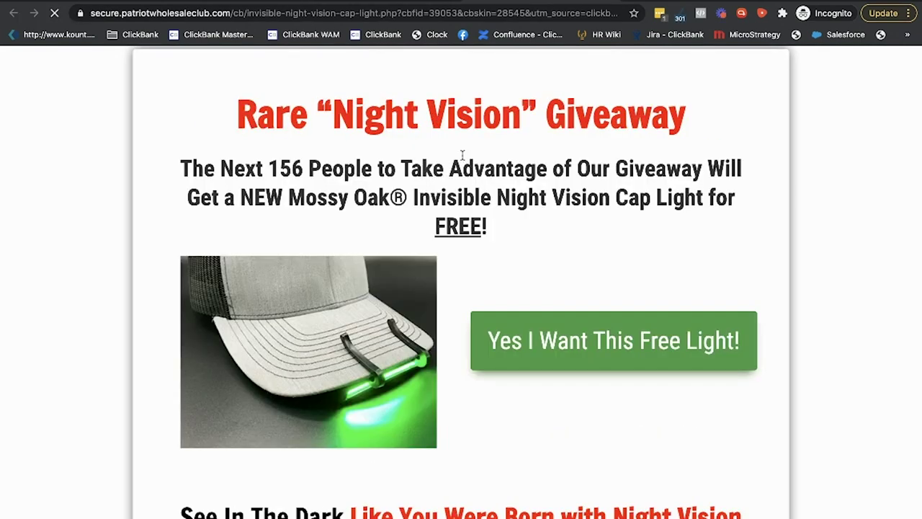
scroll(496, 205, down, 2)
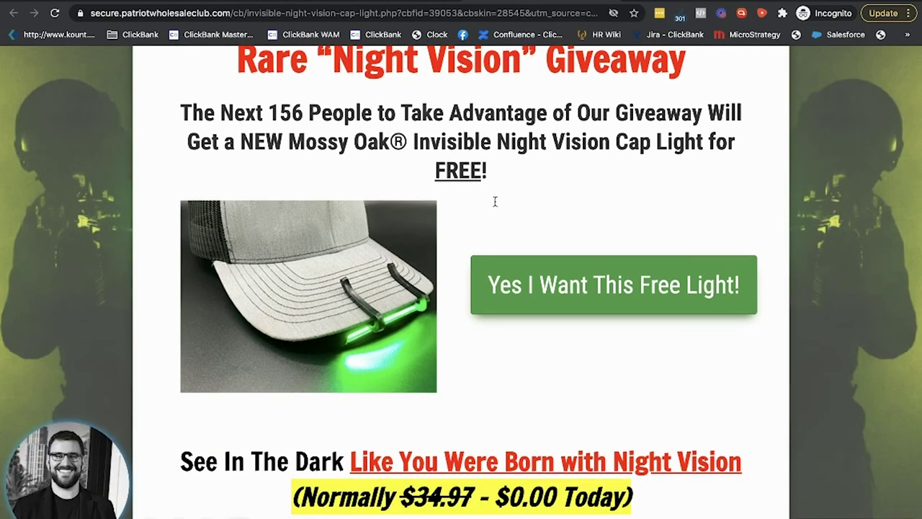
Generate a HopLink for the Invisible Night Vision Cap Light landing page with tracking ID affiliated and copy it
scroll(496, 205, up, 2)
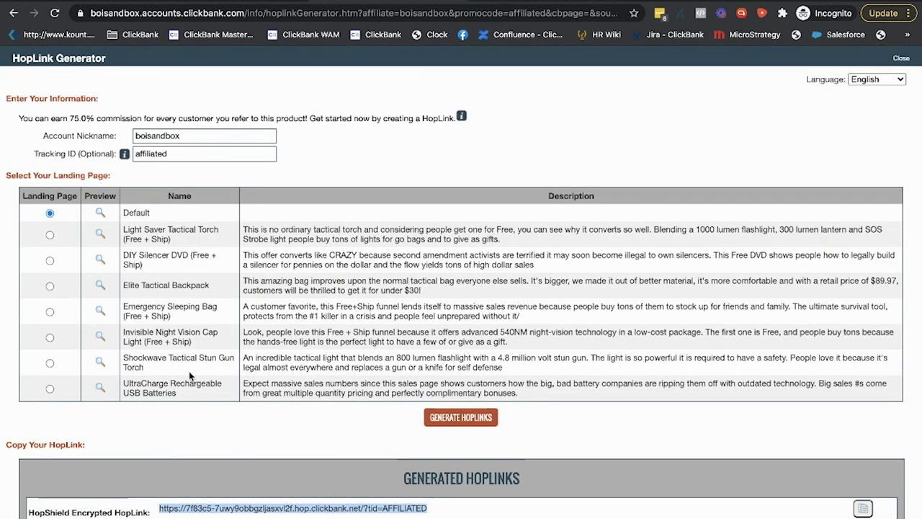
click(49, 341)
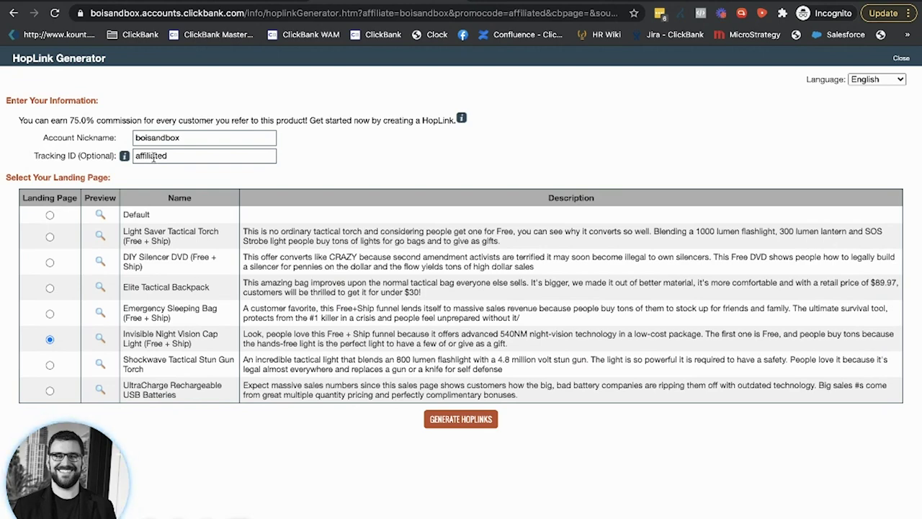
click(477, 431)
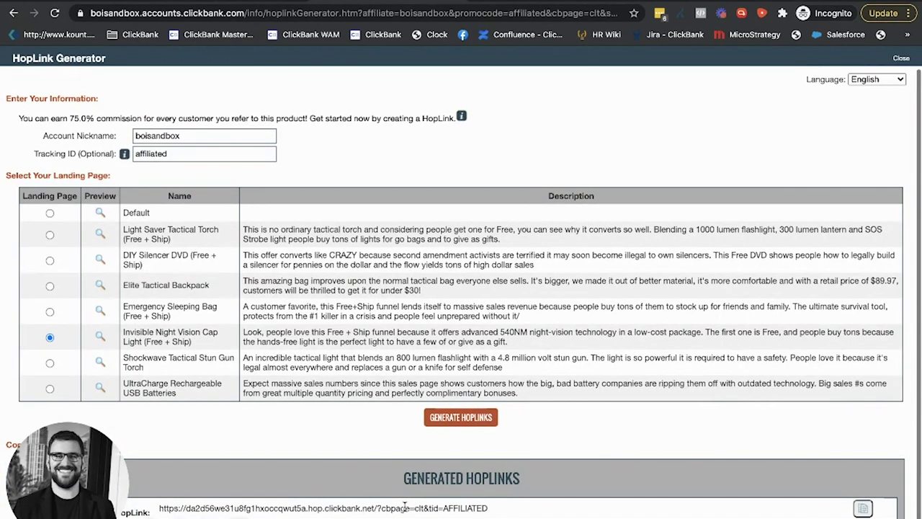
click(863, 509)
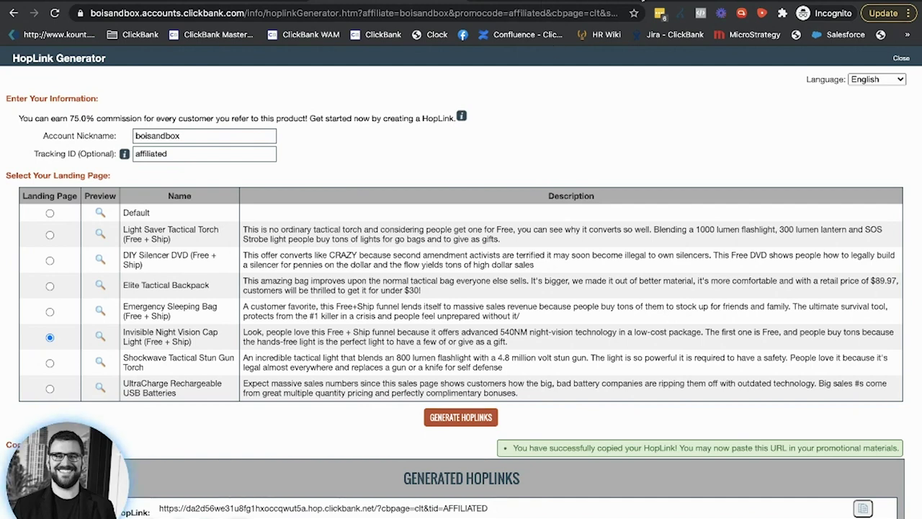
Open the copied HopLink in a new browser tab and look over the Night Vision Cap Light giveaway page
key(ctrl+t)
key(ctrl+v)
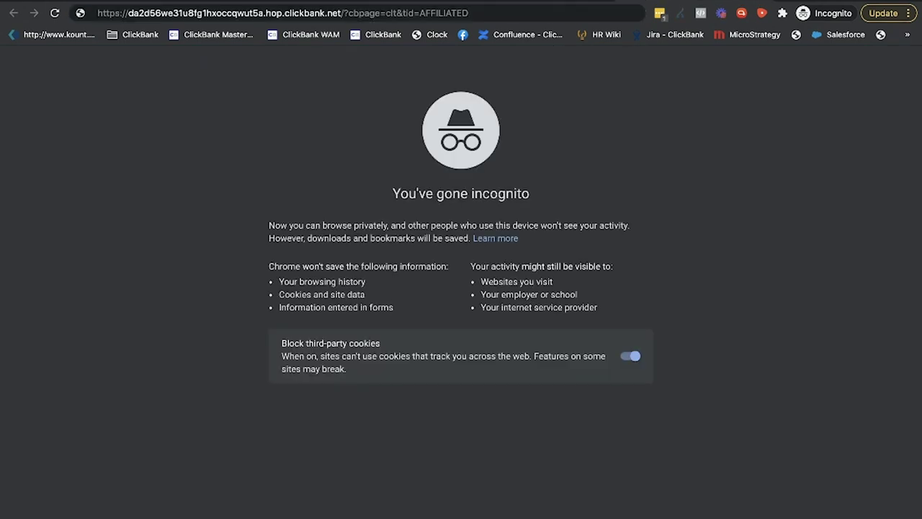
key(Return)
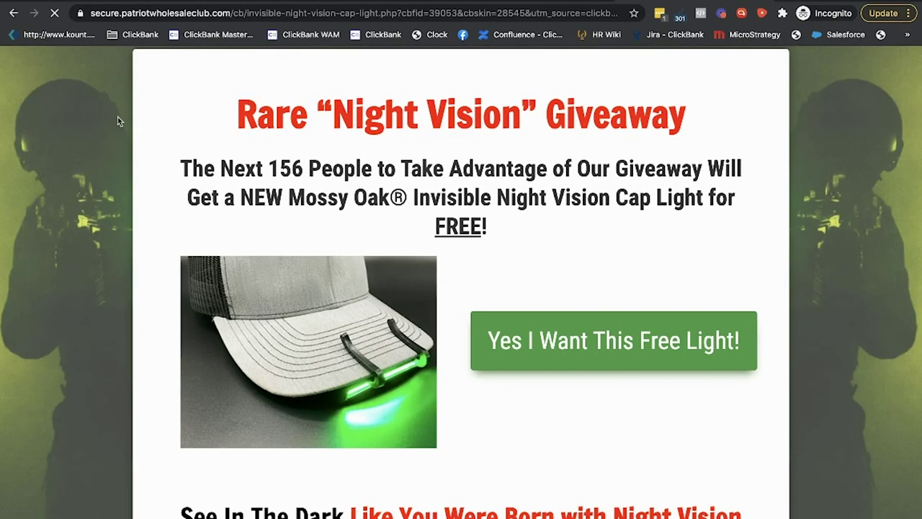
scroll(320, 171, down, 1)
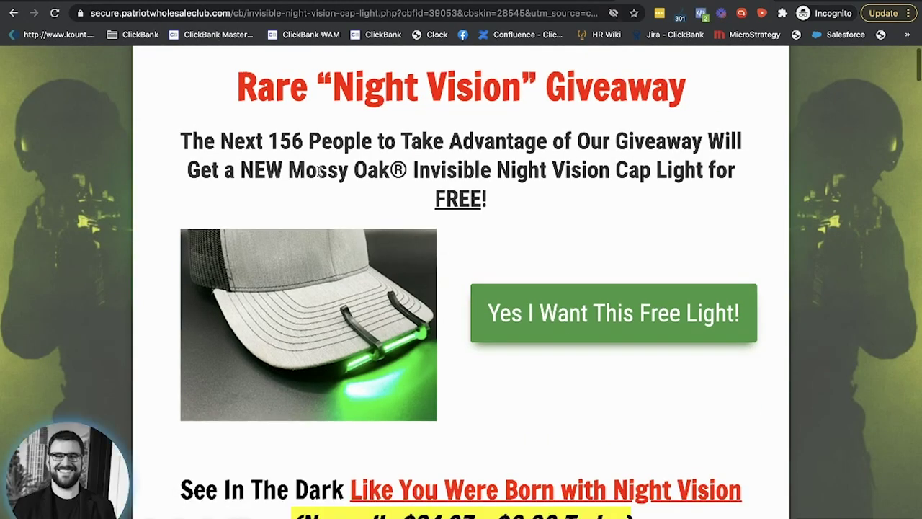
scroll(320, 171, down, 2)
scroll(415, 139, up, 3)
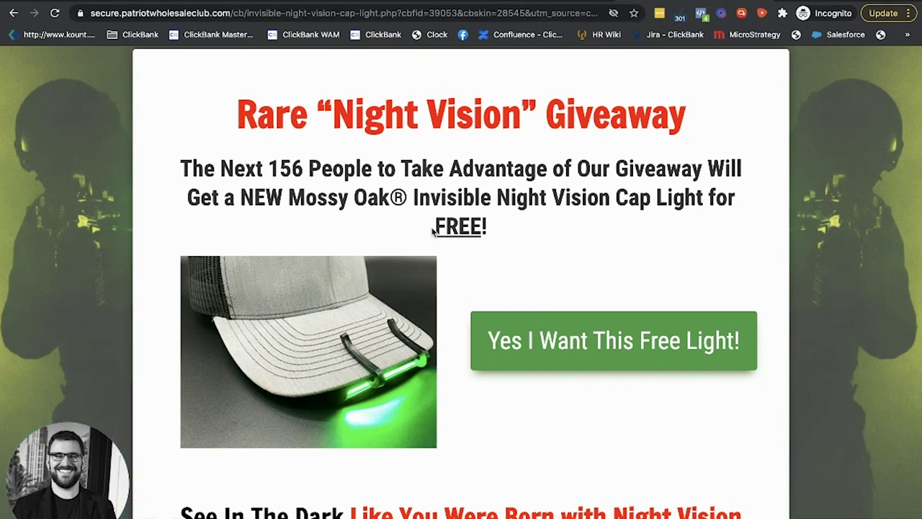
Inspect the giveaway page's full web address, including its utm_source, cbpage and hop parameters
click(368, 13)
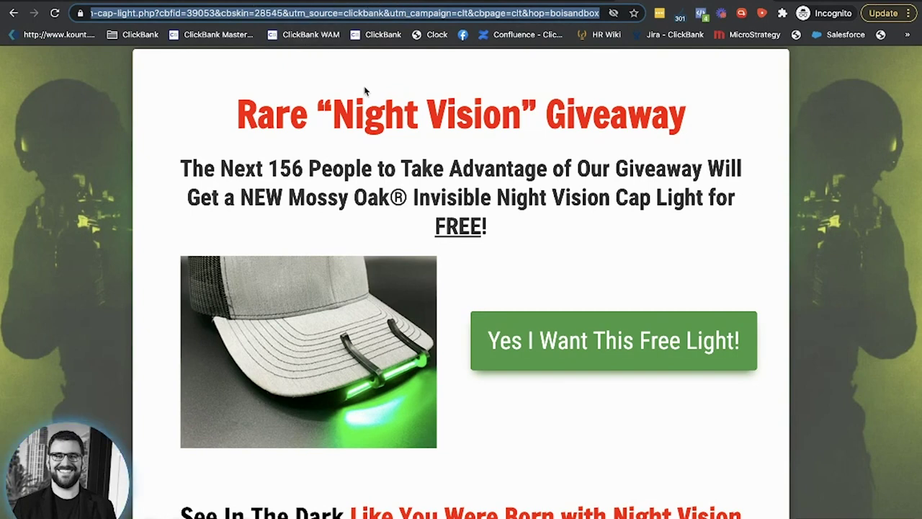
scroll(331, 149, down, 1)
scroll(331, 153, up, 1)
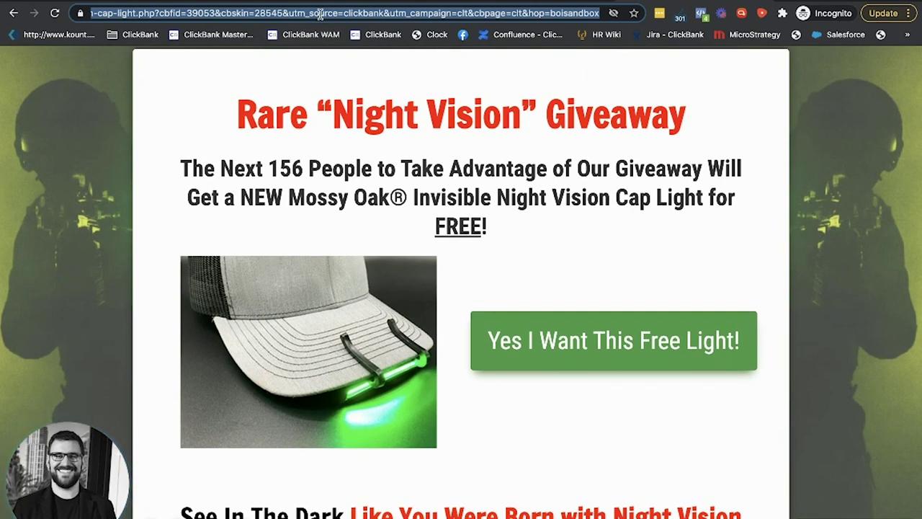
click(680, 13)
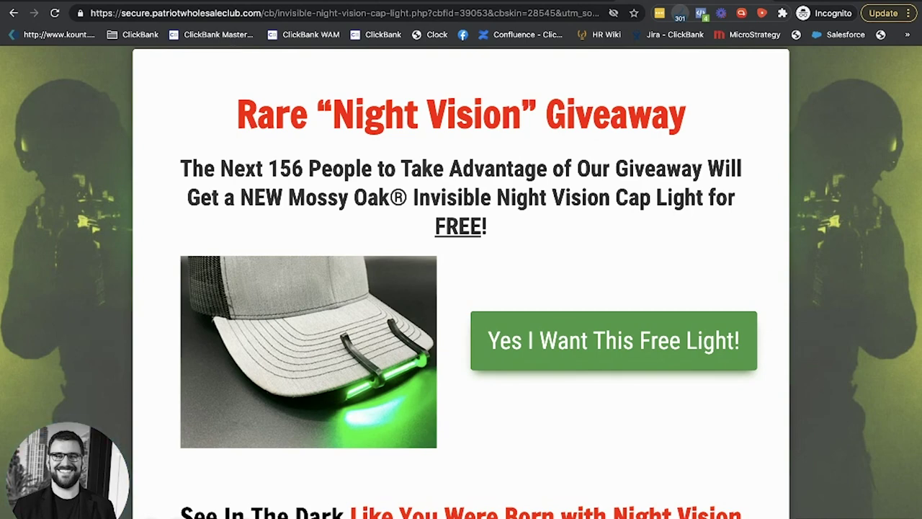
Request the free light on the giveaway page and submit the 5 Night Vision Cap Lights offer to reach the checkout
scroll(401, 201, down, 3)
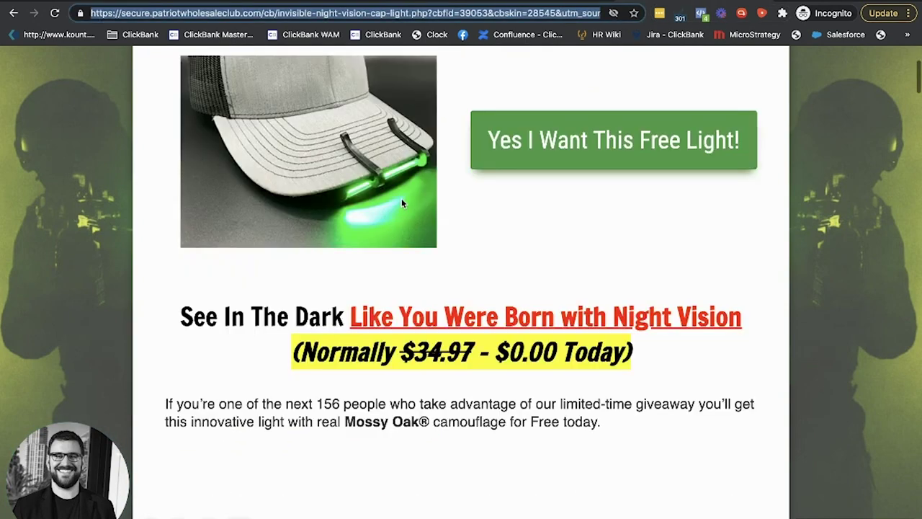
click(570, 137)
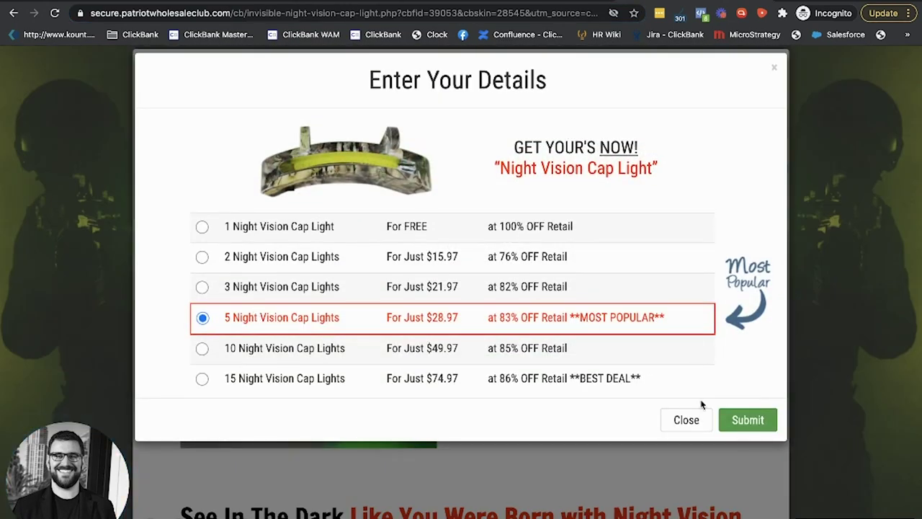
click(735, 418)
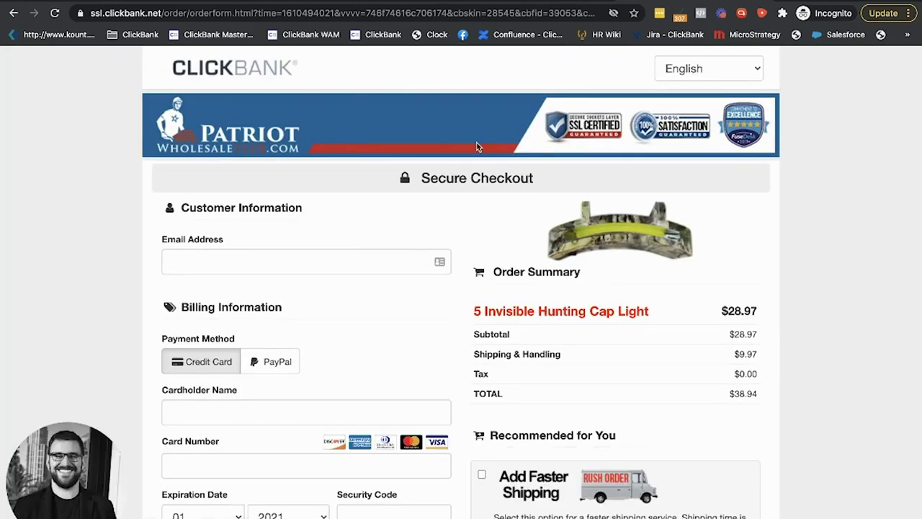
Review the order form and highlight the affiliate nickname and tracking ID in the line below the terms of sale
scroll(477, 146, down, 2)
scroll(477, 147, down, 10)
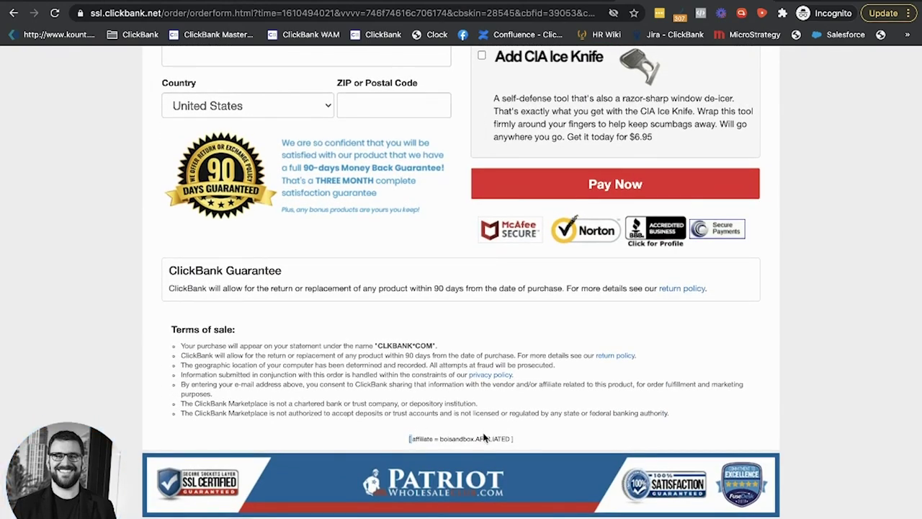
double_click(459, 438)
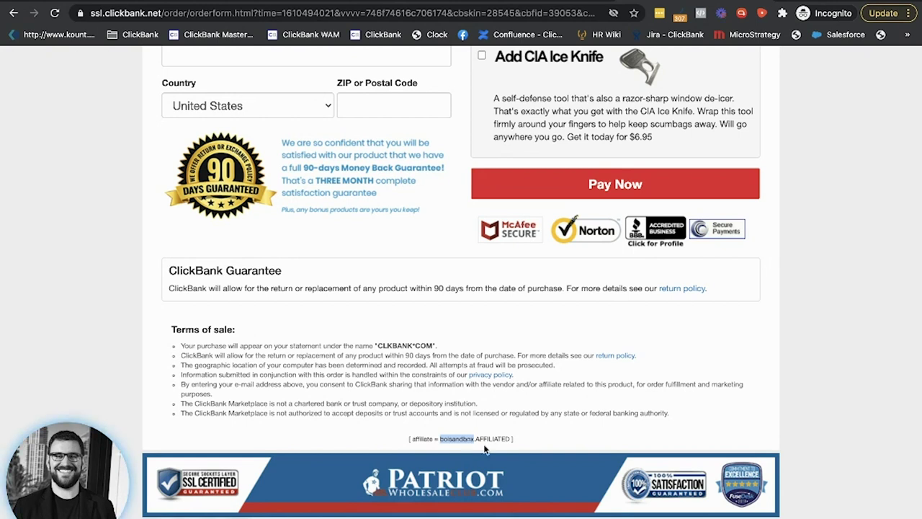
double_click(493, 438)
double_click(466, 439)
double_click(442, 437)
click(422, 441)
scroll(471, 343, up, 1)
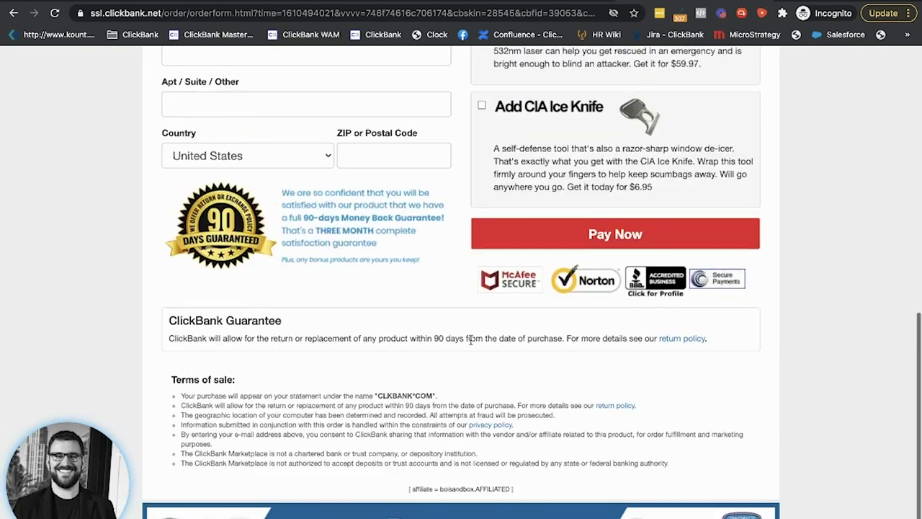
scroll(471, 341, down, 1)
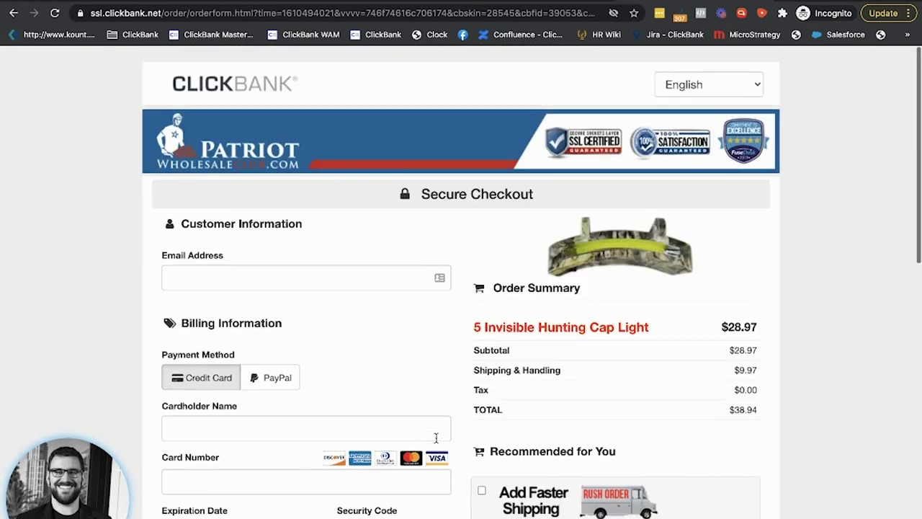
scroll(436, 438, down, 10)
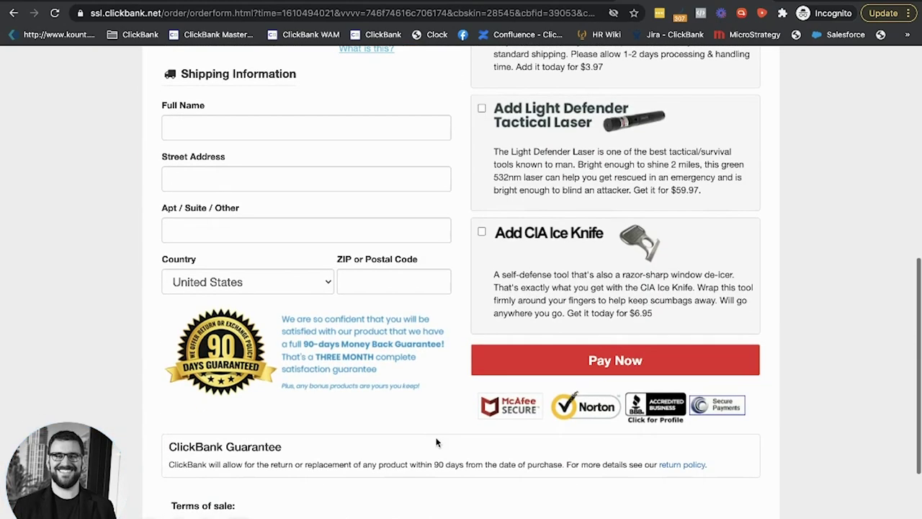
scroll(436, 442, up, 3)
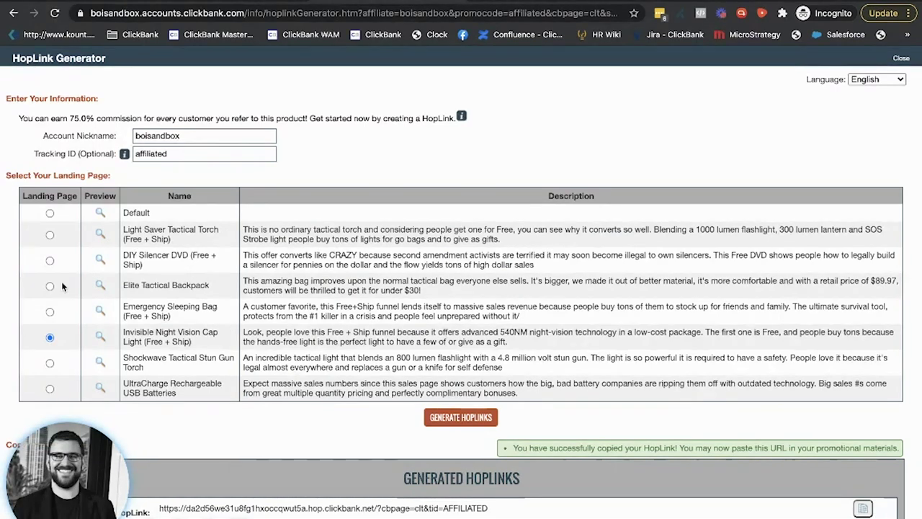
Generate a HopLink for the DIY Silencer DVD landing page in the HopLink Generator and highlight part of the resulting link
click(49, 262)
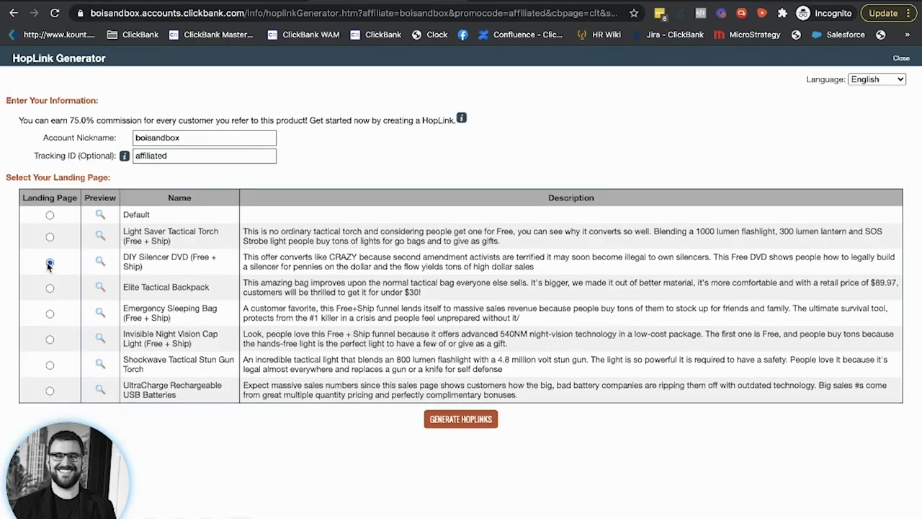
click(460, 421)
scroll(531, 463, down, 1)
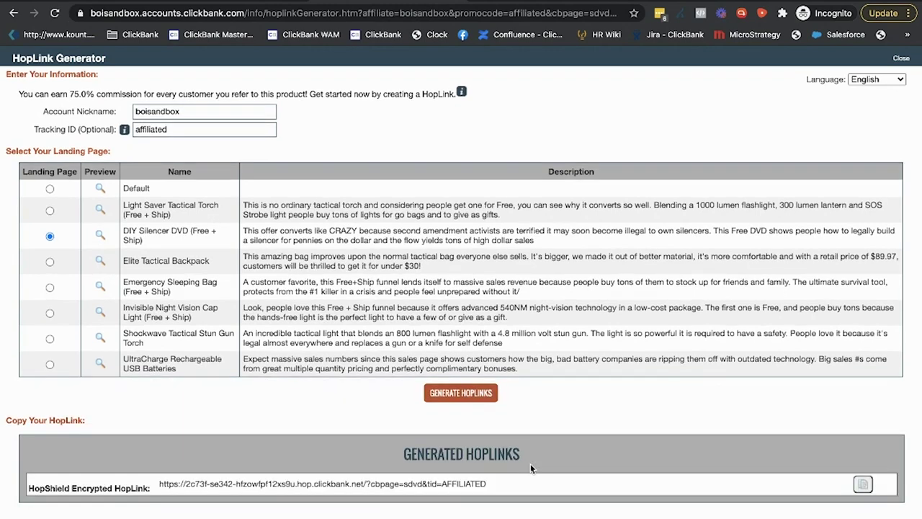
scroll(530, 463, up, 1)
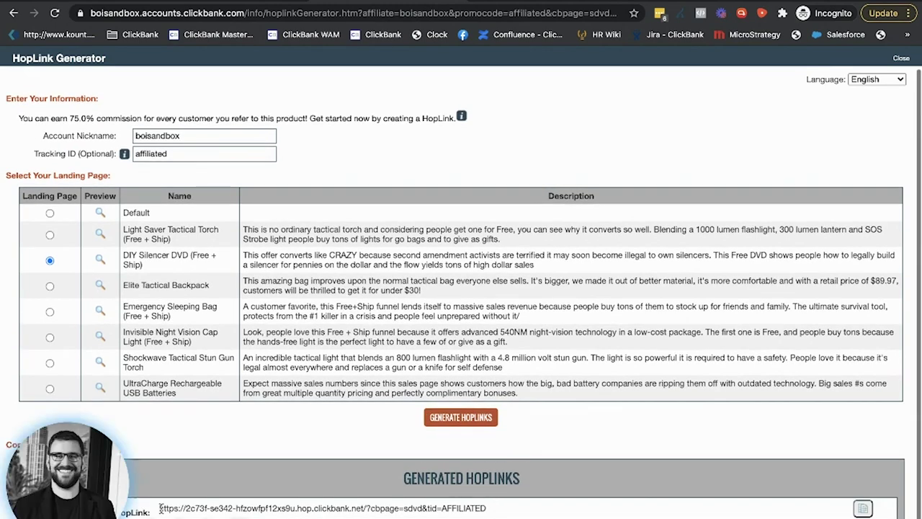
drag(186, 509, 296, 509)
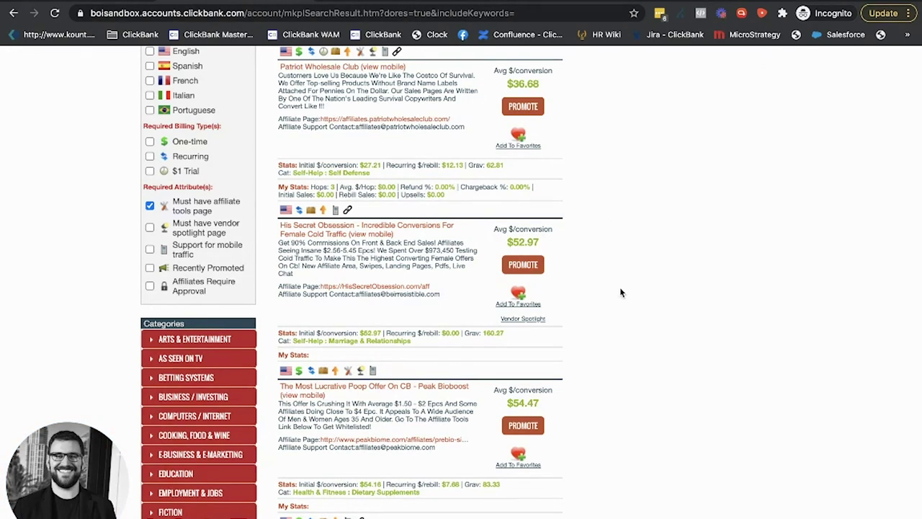
Return to the marketplace results, then view the standalone Hoplink Generator Tool and highlight the hoplink path in its web address
scroll(621, 290, up, 3)
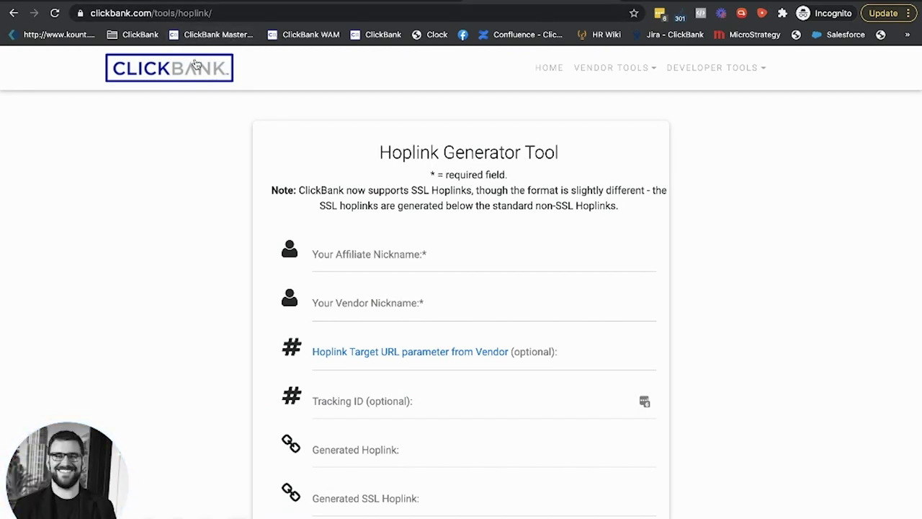
click(195, 64)
drag(185, 12, 306, 9)
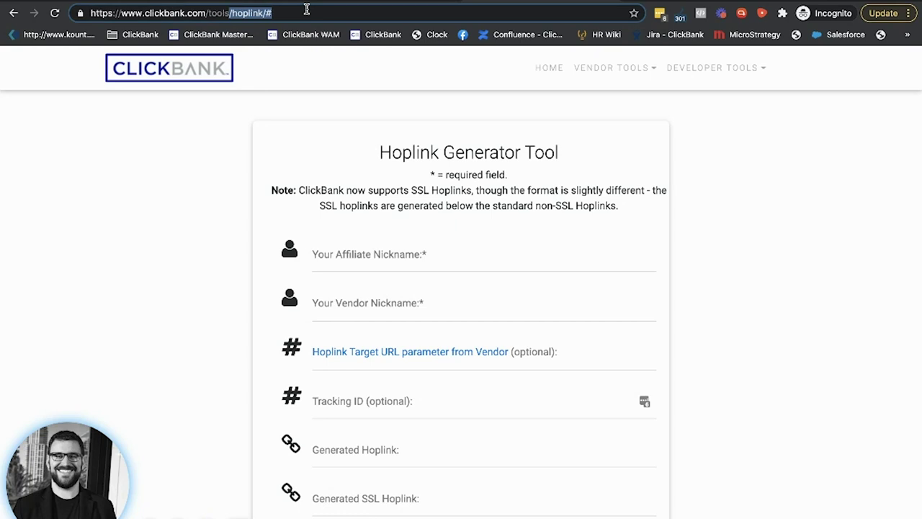
Enter boisandbox as the affiliate nickname and totalpat as the vendor nickname in the Hoplink Generator Tool
click(397, 263)
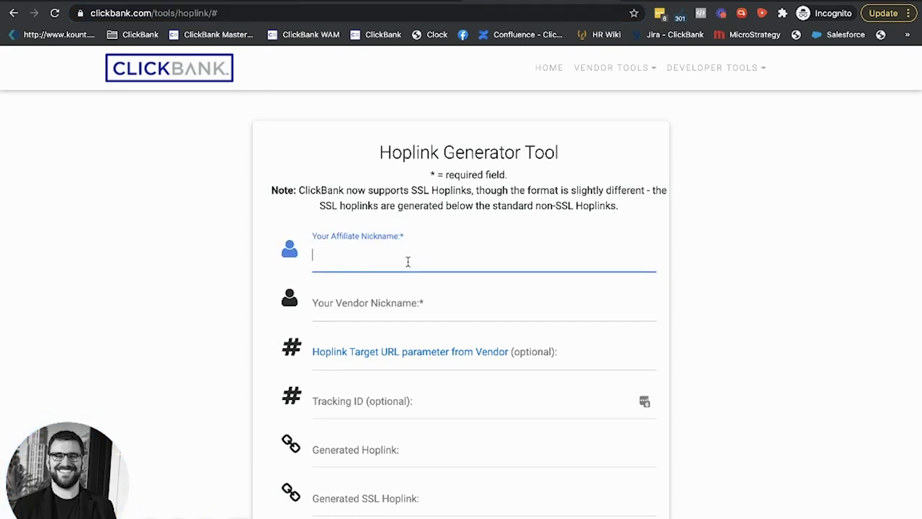
scroll(403, 252, down, 1)
text(bois)
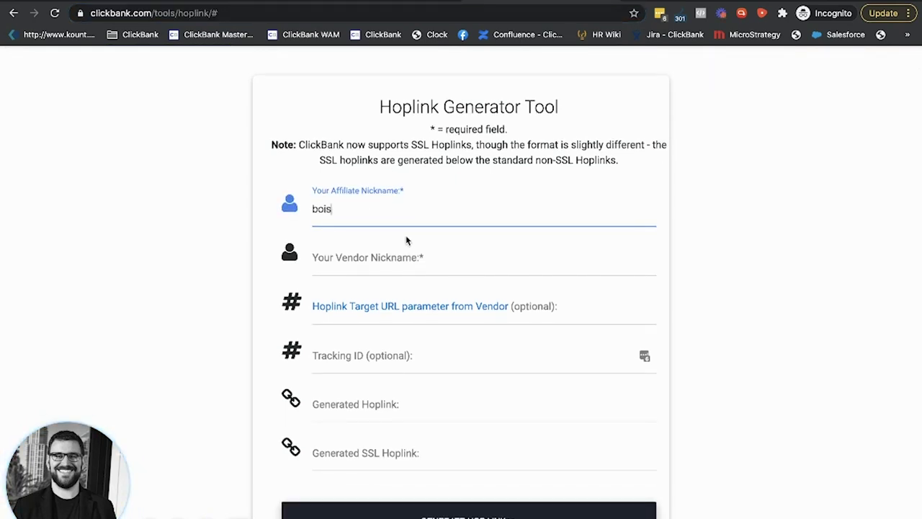
text(andbox)
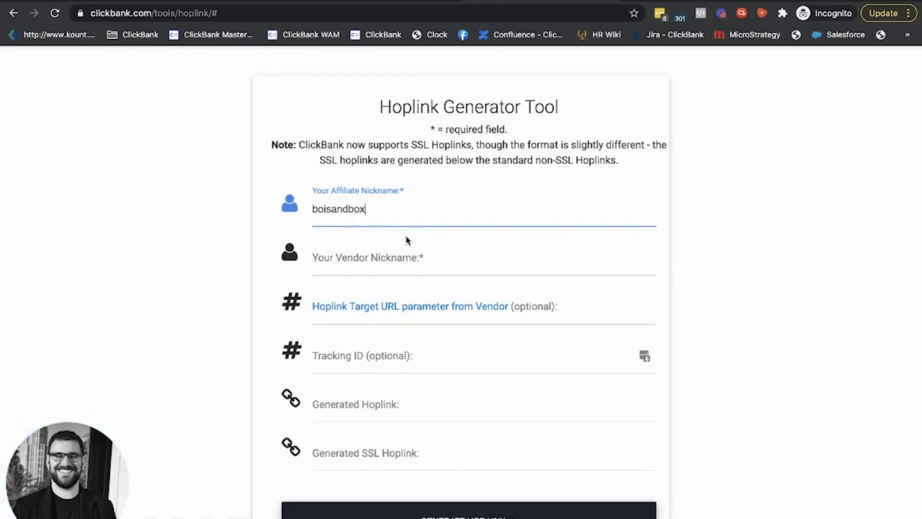
click(354, 261)
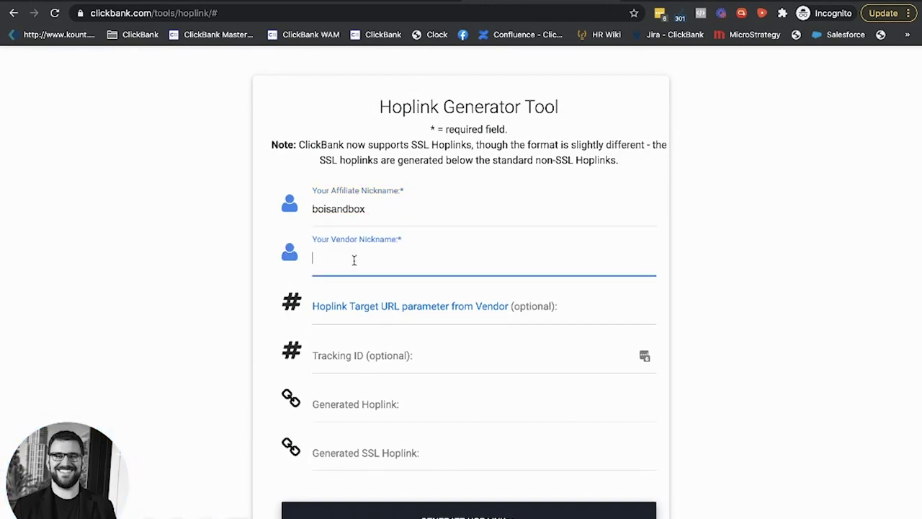
text(tota)
text(ljat)
double_click(334, 255)
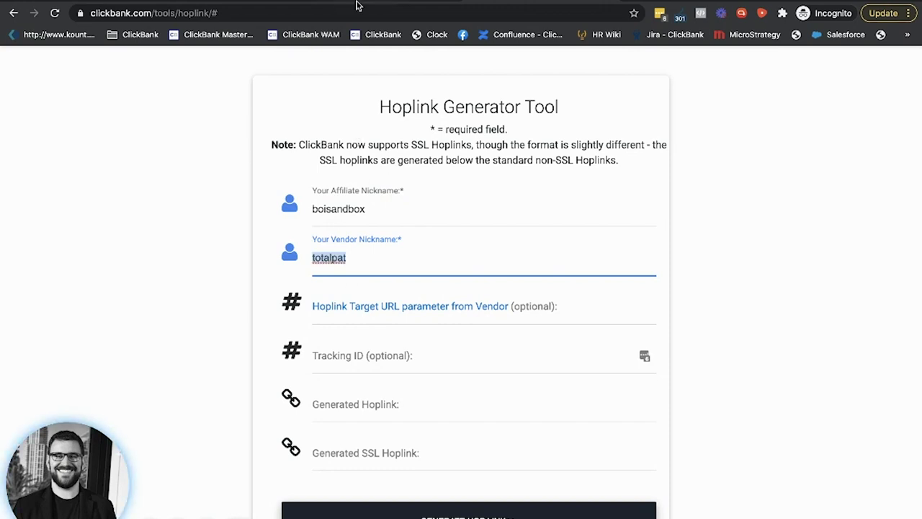
Set the optional tracking ID to flashlight in the Hoplink Generator Tool
scroll(428, 296, down, 1)
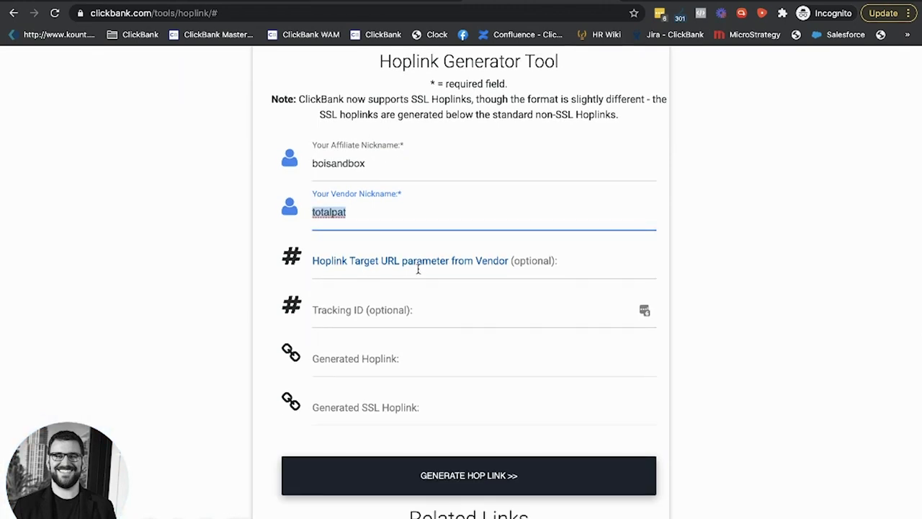
scroll(387, 309, down, 1)
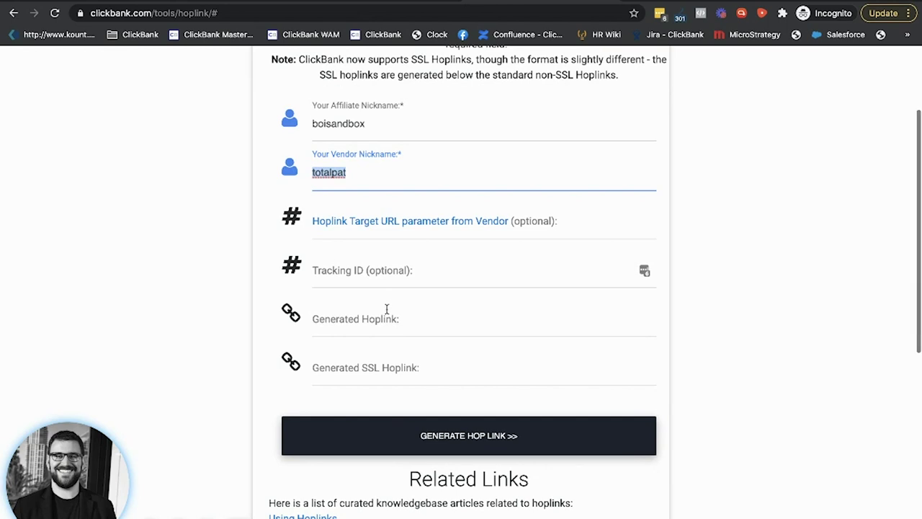
click(378, 270)
text(flas)
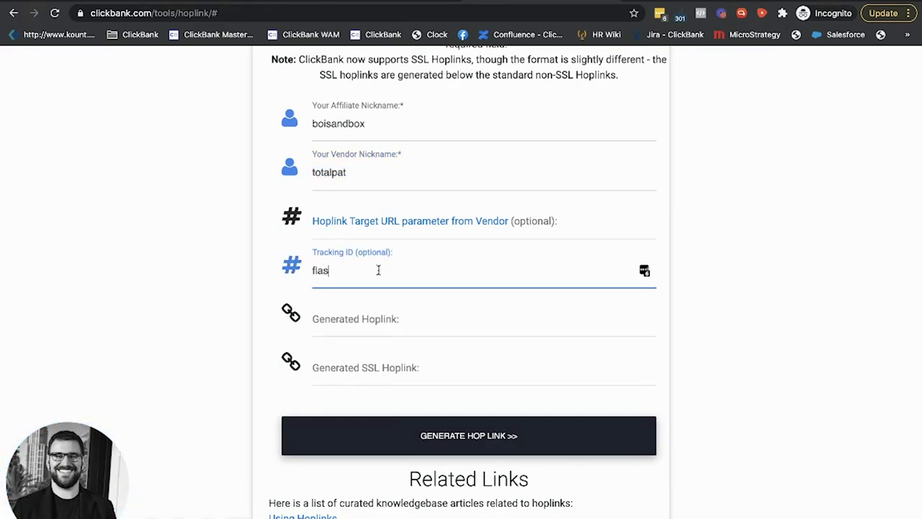
text(hlight)
scroll(422, 352, down, 2)
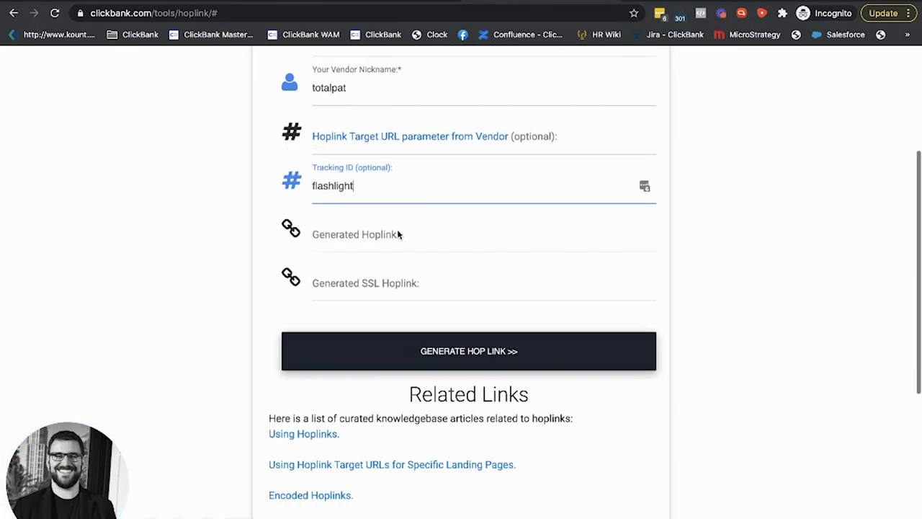
Generate the hoplinks from the entered nicknames and highlight the nickname portion of the standard generated hoplink
click(445, 348)
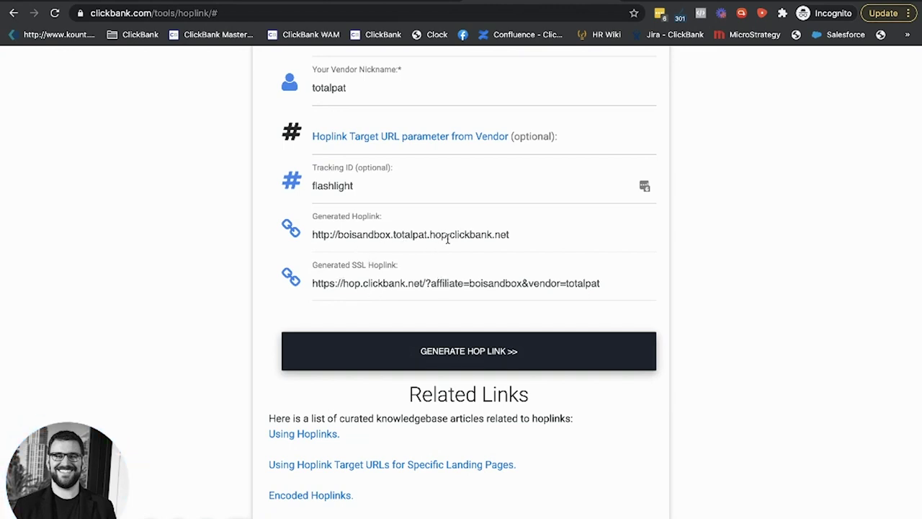
drag(445, 240, 337, 238)
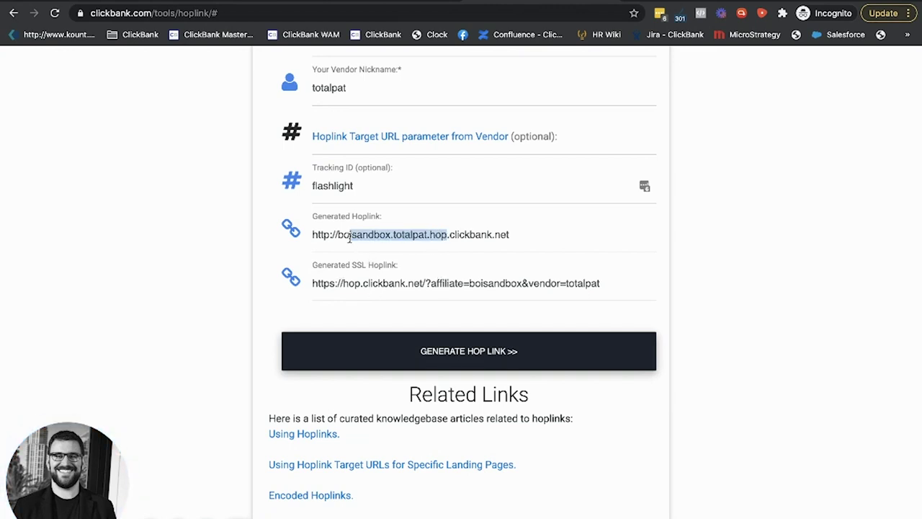
click(338, 238)
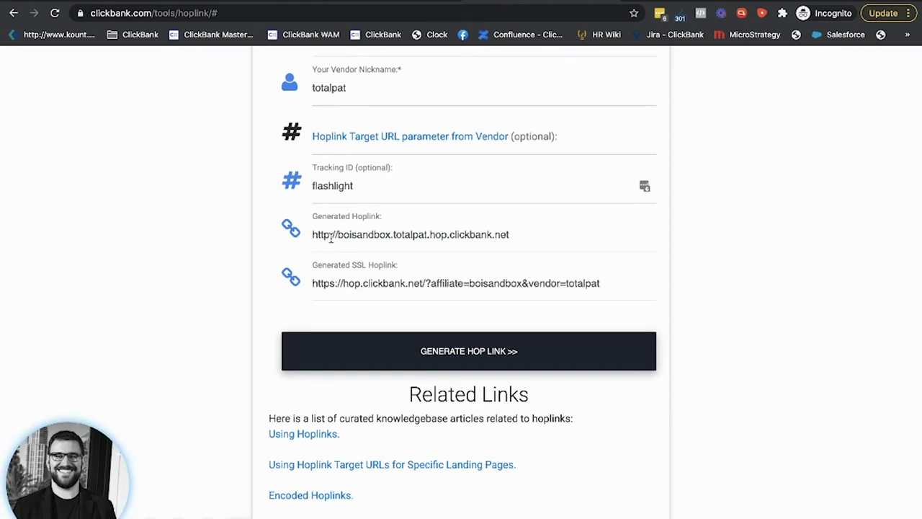
Highlight the affiliate and vendor nicknames in the generated SSL hoplink, select the whole link, and view the Shockwave Torch sales page
triple_click(368, 281)
click(368, 281)
triple_click(369, 281)
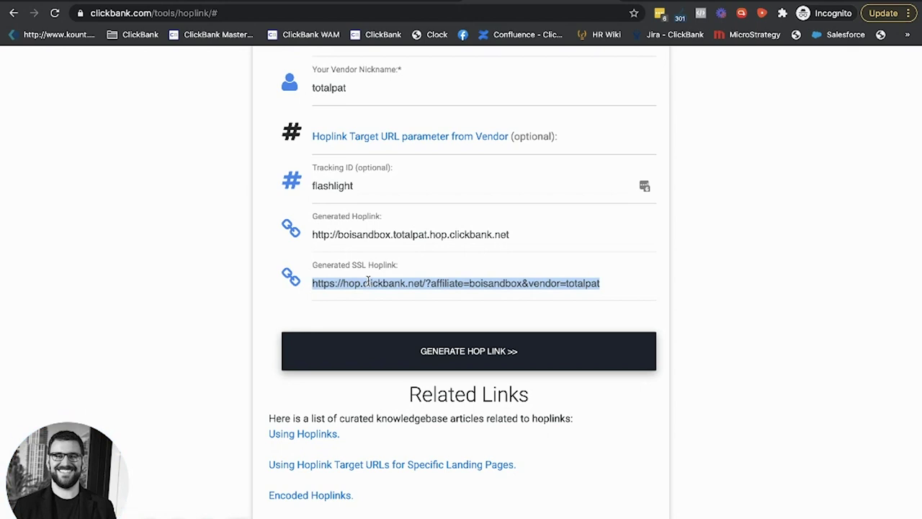
click(412, 284)
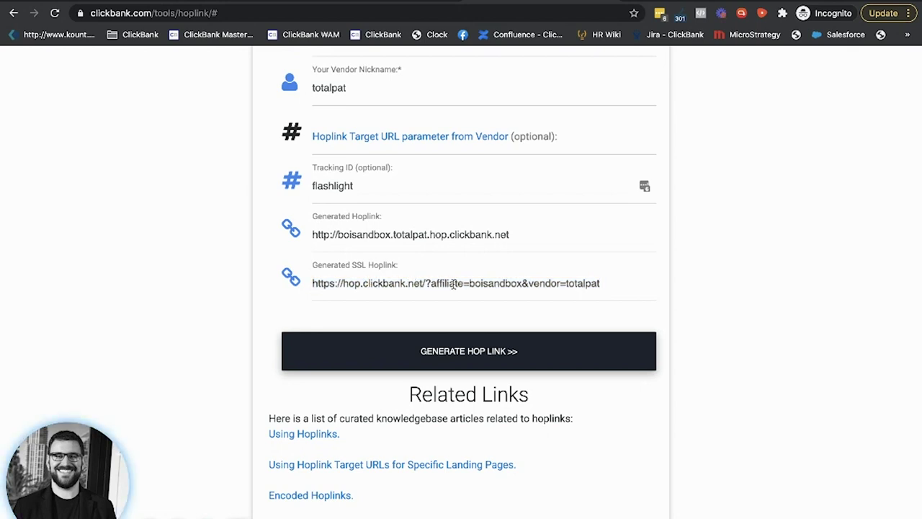
double_click(488, 283)
drag(488, 284, 566, 284)
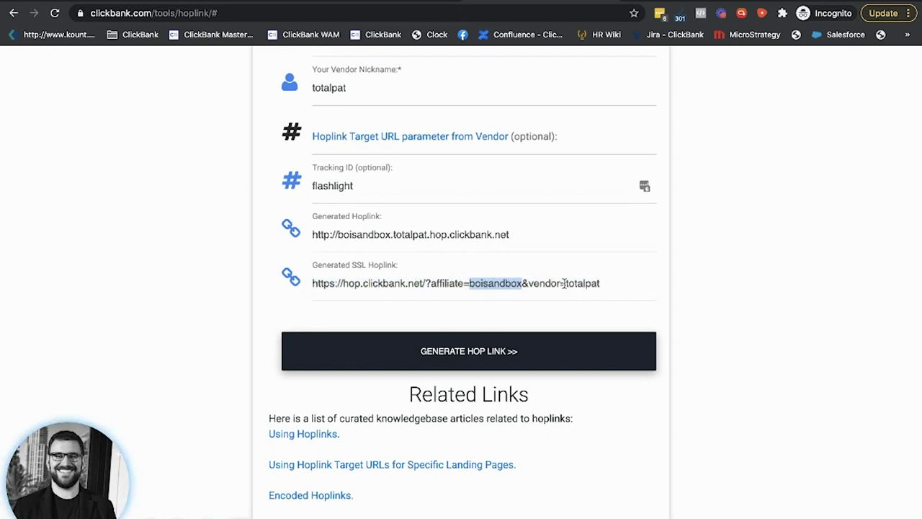
double_click(589, 283)
triple_click(589, 283)
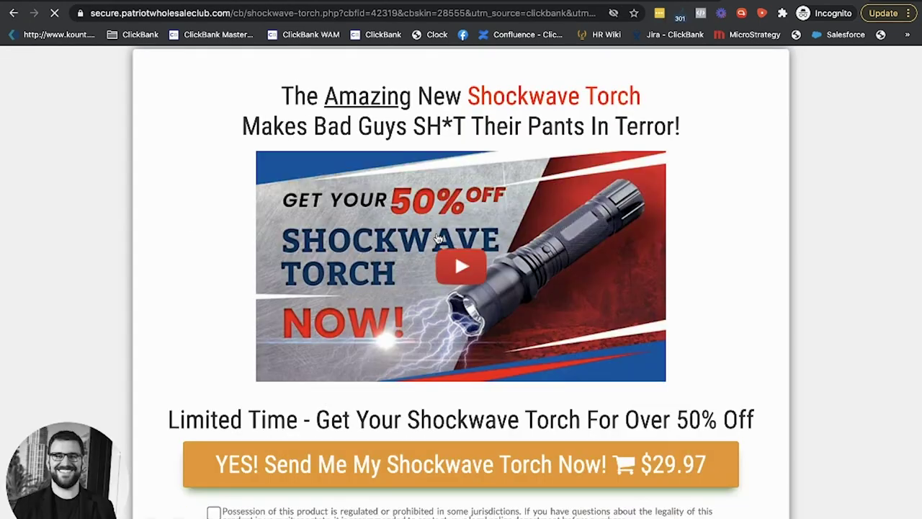
click(476, 328)
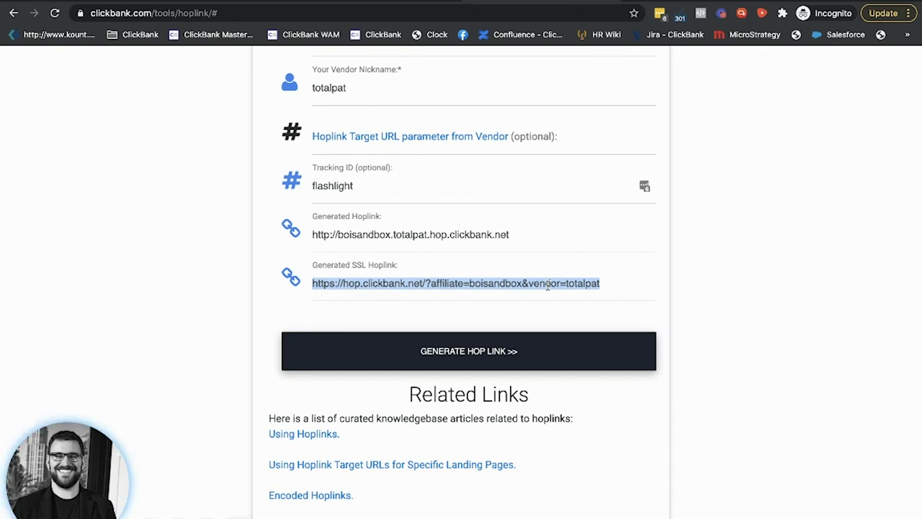
Copy the vendor nickname totalpat from the generated SSL hoplink and search the marketplace for it
double_click(580, 283)
click(584, 285)
double_click(589, 283)
key(ctrl+c)
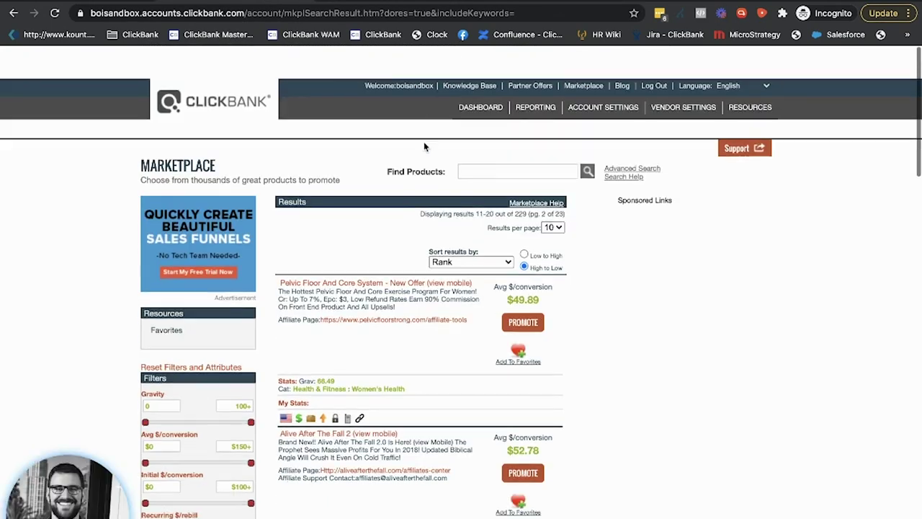
scroll(433, 141, down, 1)
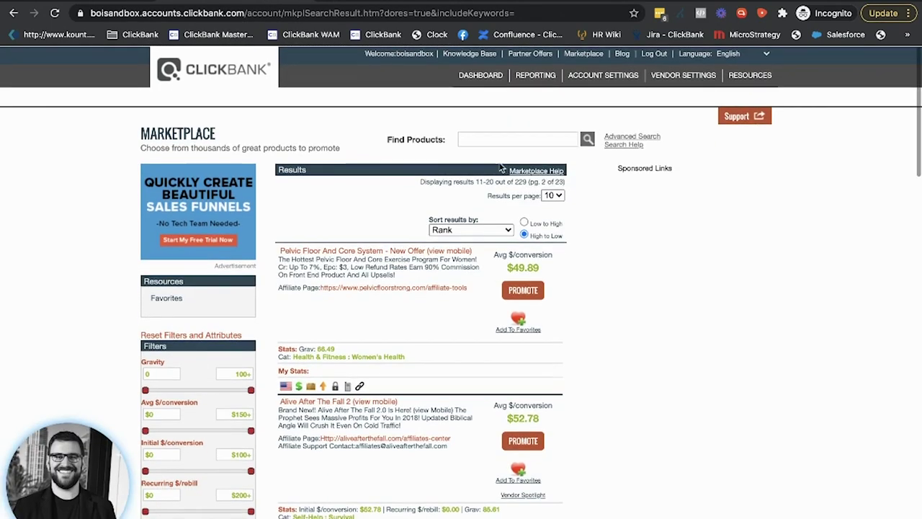
click(501, 141)
key(ctrl+v)
click(587, 138)
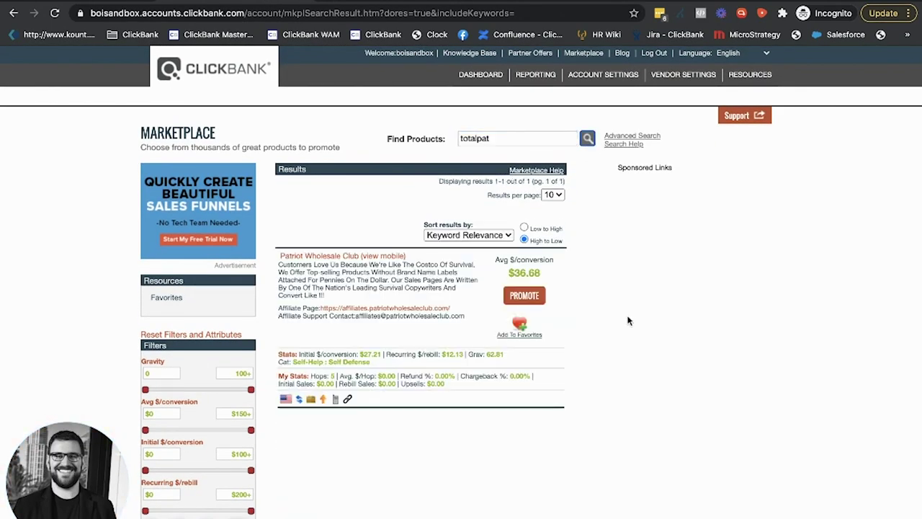
Highlight the totalpat search term and start promoting the Patriot Wholesale Club offer
scroll(319, 272, down, 1)
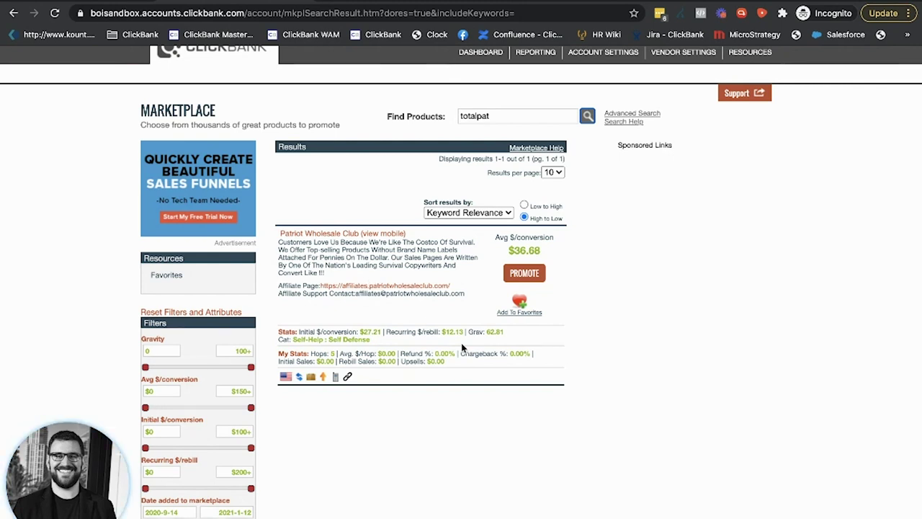
double_click(470, 119)
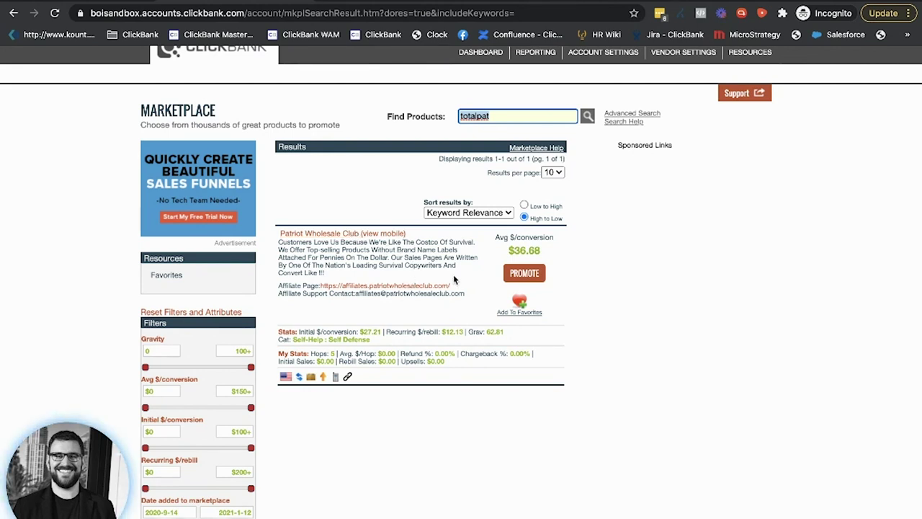
click(510, 272)
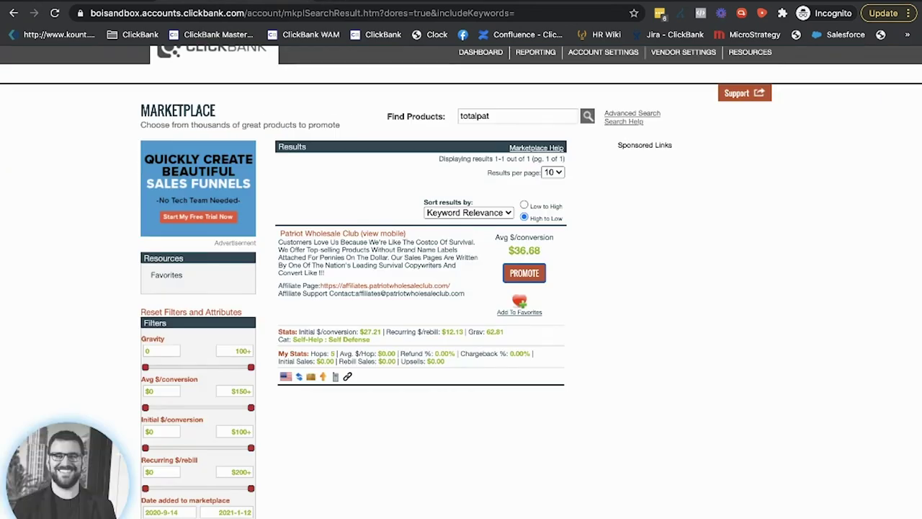
Clear the vendor search term and list the marketplace products without a keyword
drag(575, 116, 308, 118)
key(BackSpace)
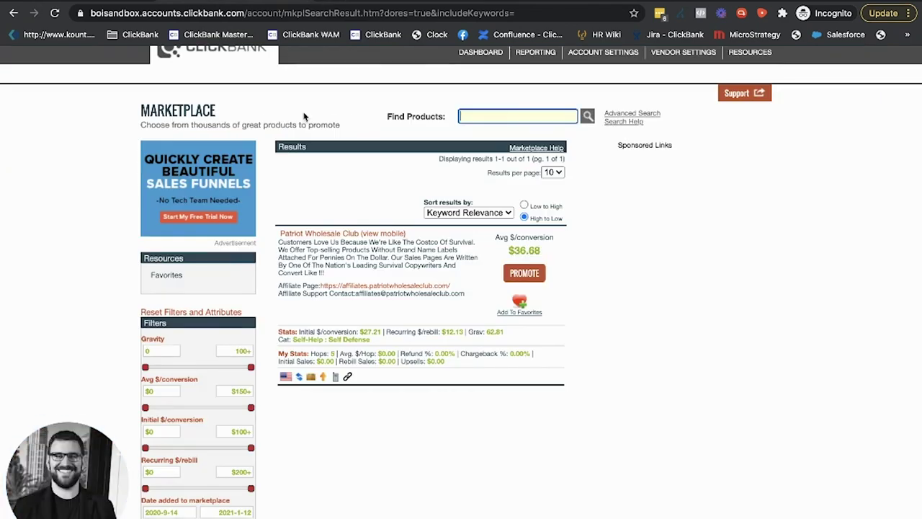
click(588, 116)
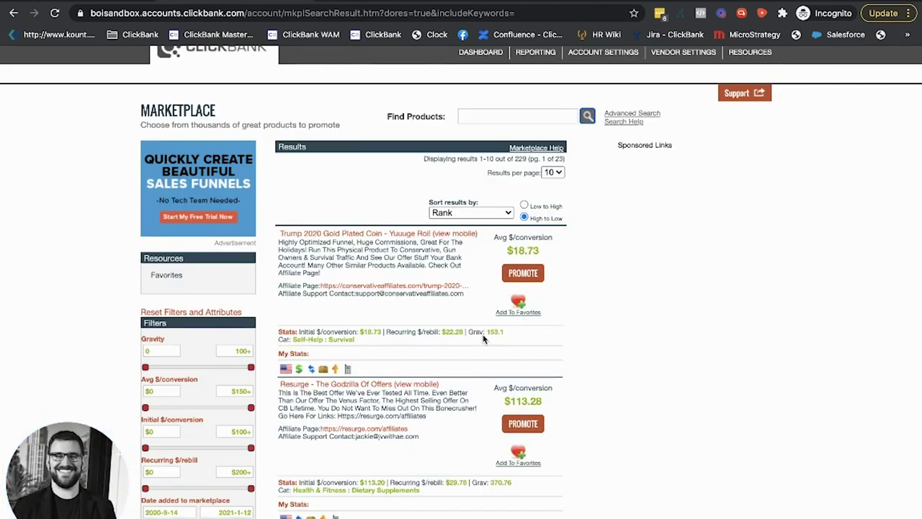
Generate a HopLink for Resurge - The Godzilla Of Offers without a tracking ID and highlight the encrypted link
scroll(414, 331, down, 2)
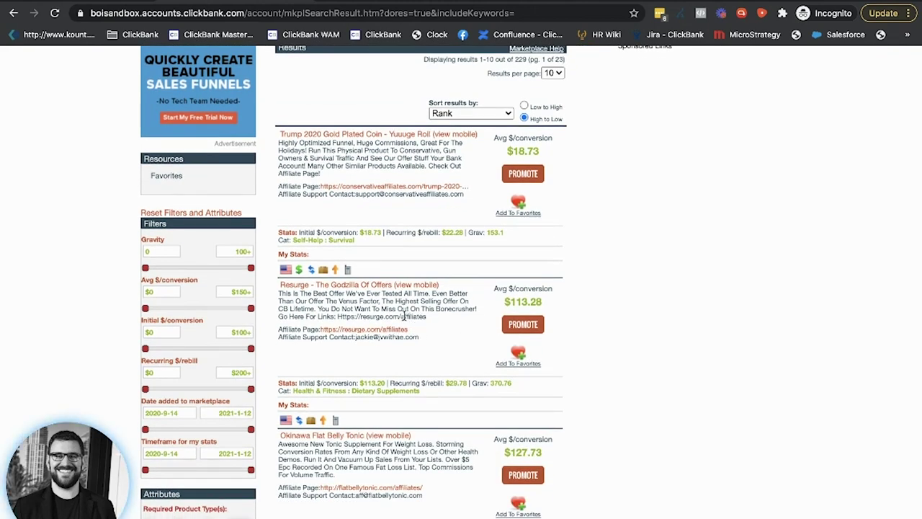
click(523, 325)
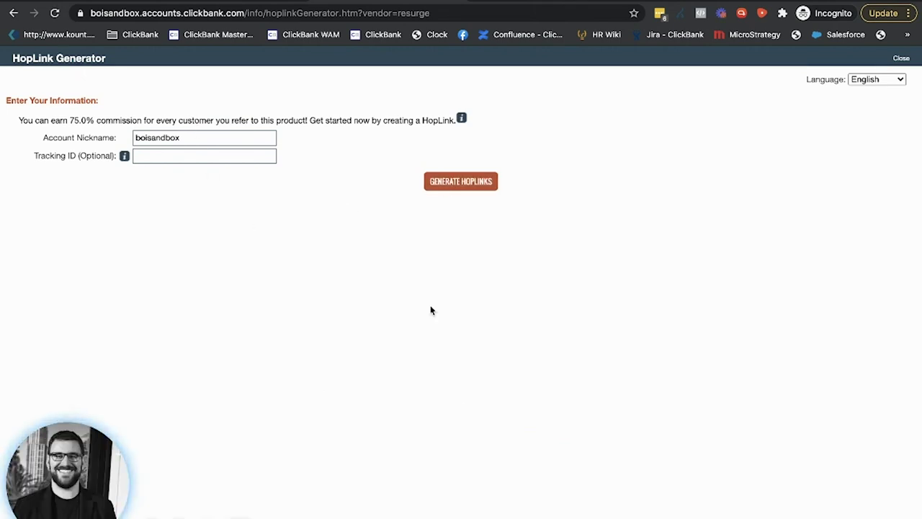
click(480, 183)
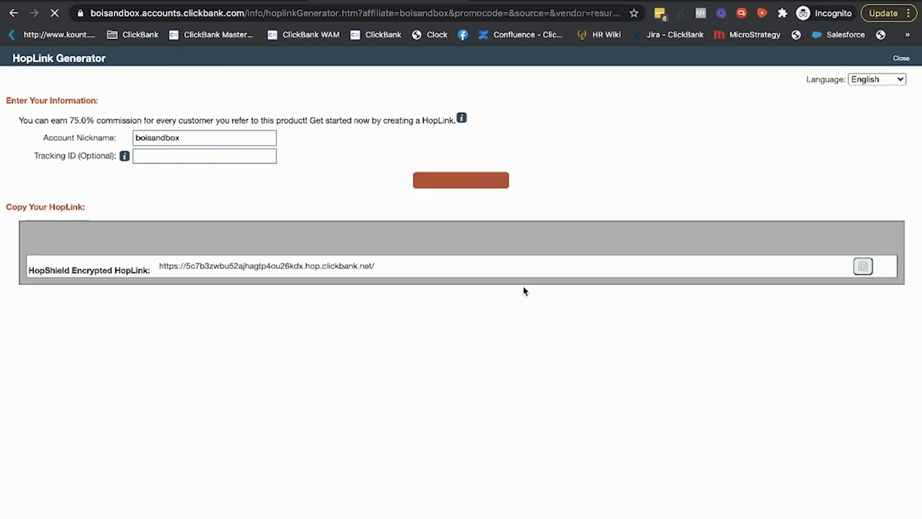
triple_click(302, 273)
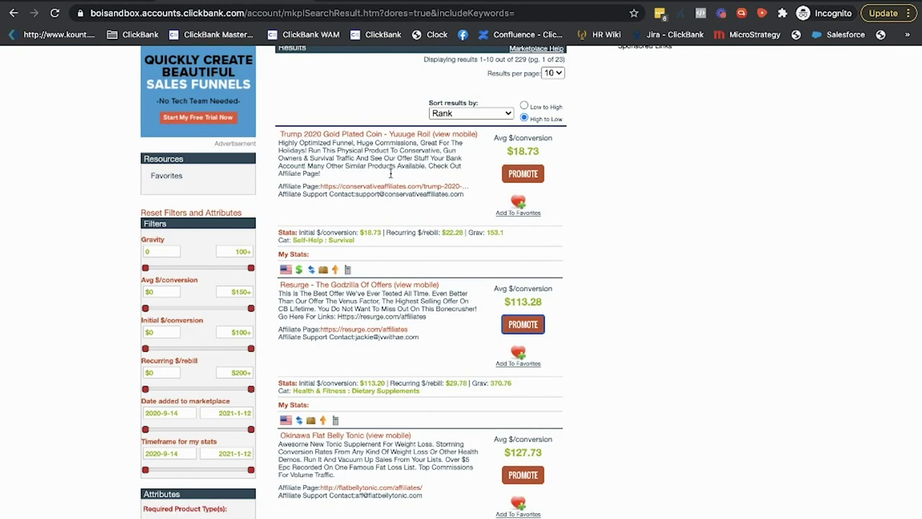
Open Resurge's affiliate page from its marketplace listing and enter boisandbox as My ID in its hoplink generator
click(374, 330)
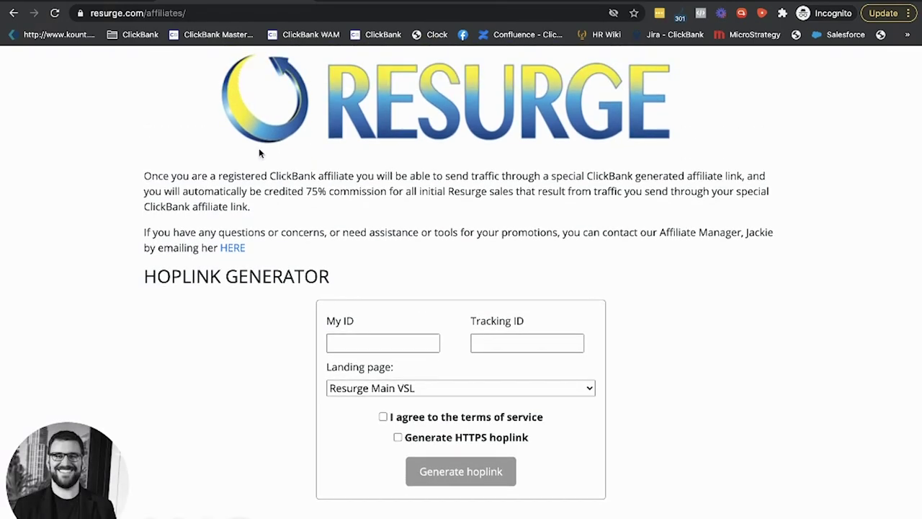
scroll(325, 252, down, 1)
click(388, 289)
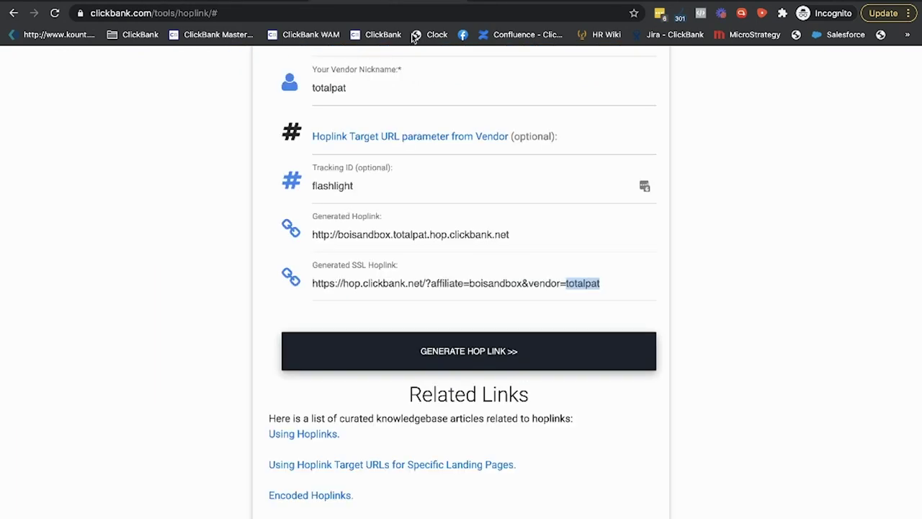
scroll(468, 236, up, 2)
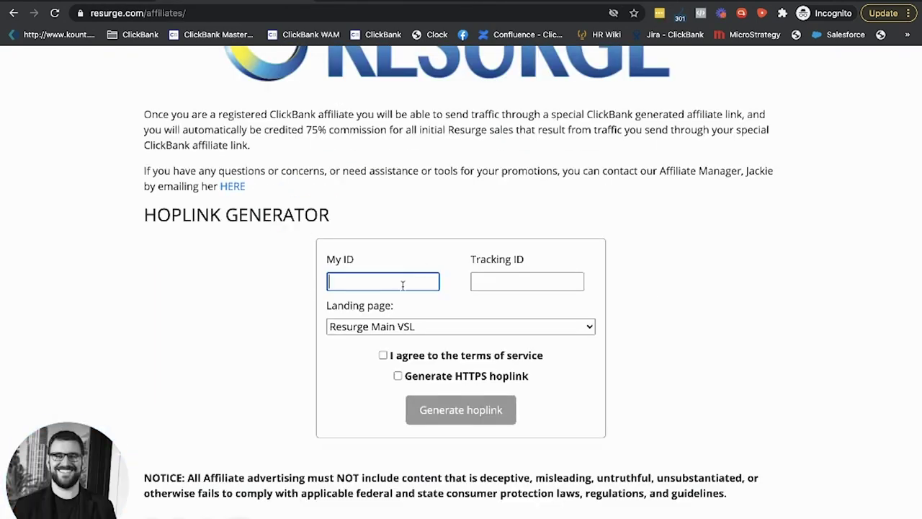
text(boisandbox)
Set the tracking ID to affiliated in the Resurge hoplink generator
click(524, 281)
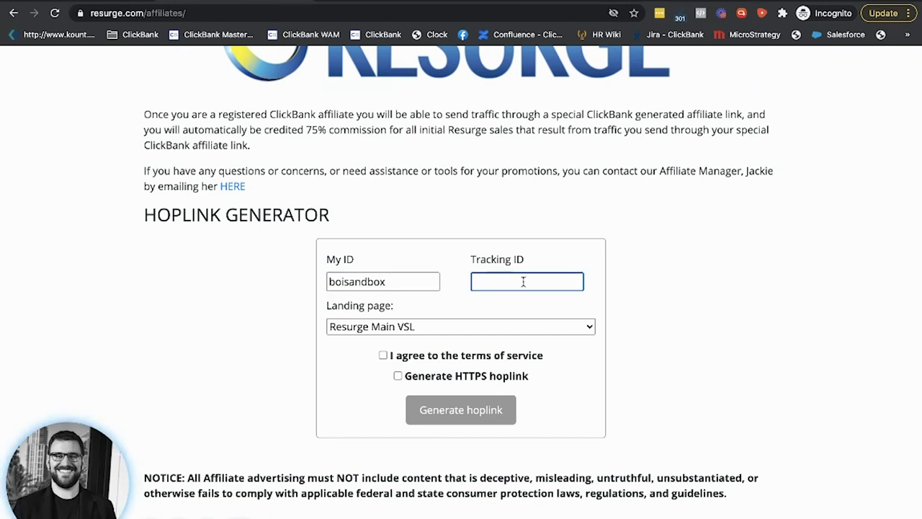
text(re)
key(BackSpace)
key(BackSpace)
text(r)
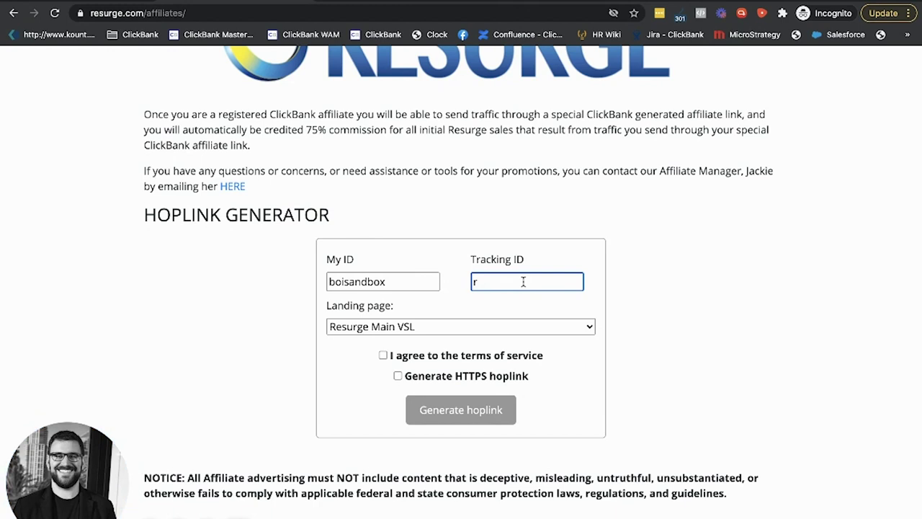
text(ffiliated)
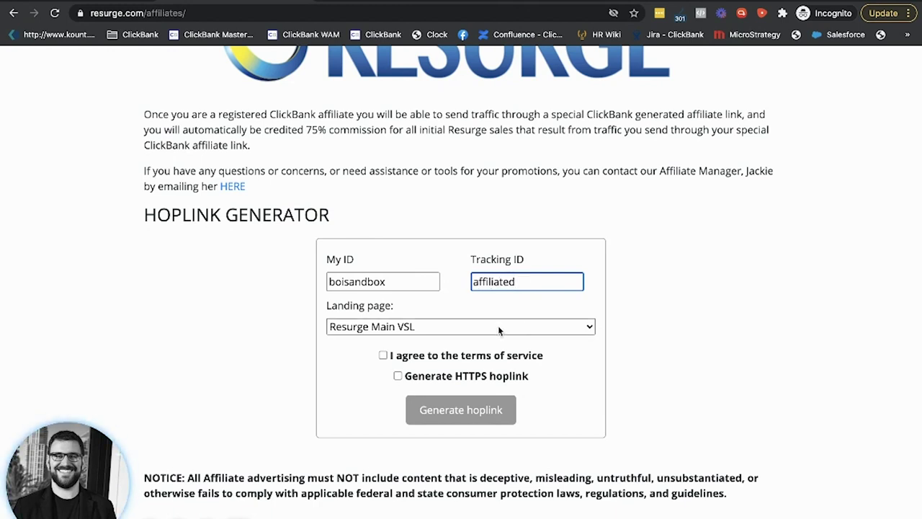
Choose the landing page Resurge VSL (no headline, no autoplay) and agree to the terms of service
click(479, 336)
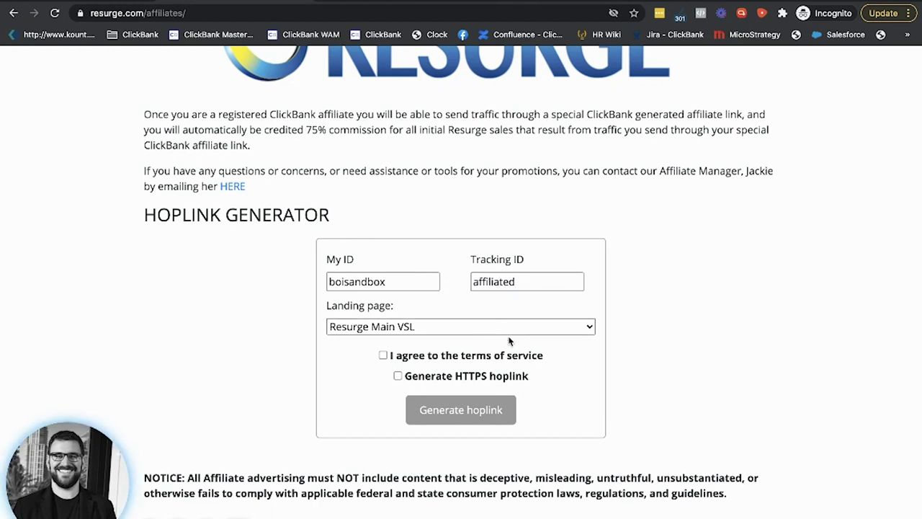
click(537, 372)
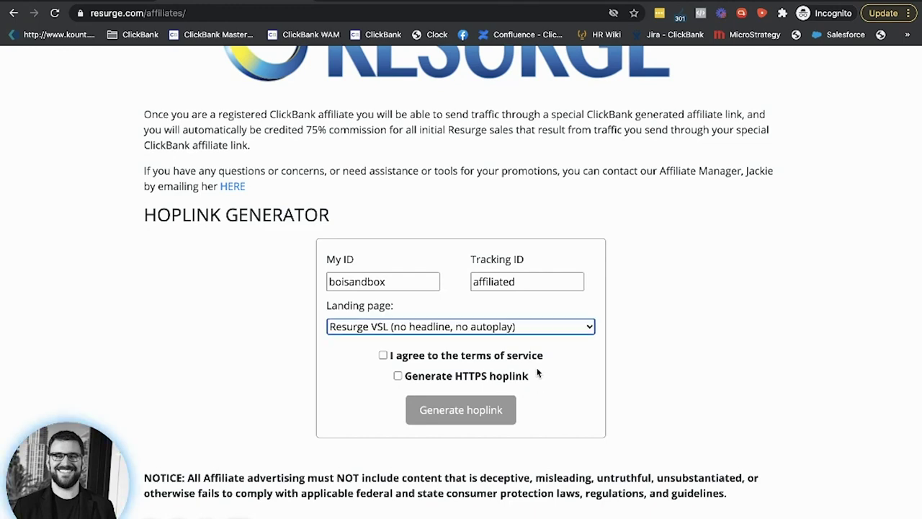
scroll(576, 371, down, 1)
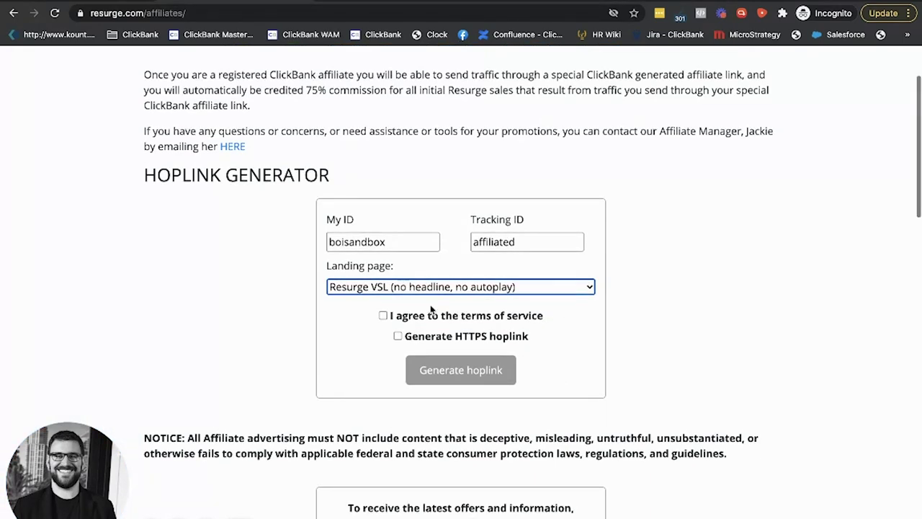
click(409, 320)
Read the Resurge affiliate terms of service and highlight the rule about images or videos that affiliates do not own
scroll(408, 319, down, 15)
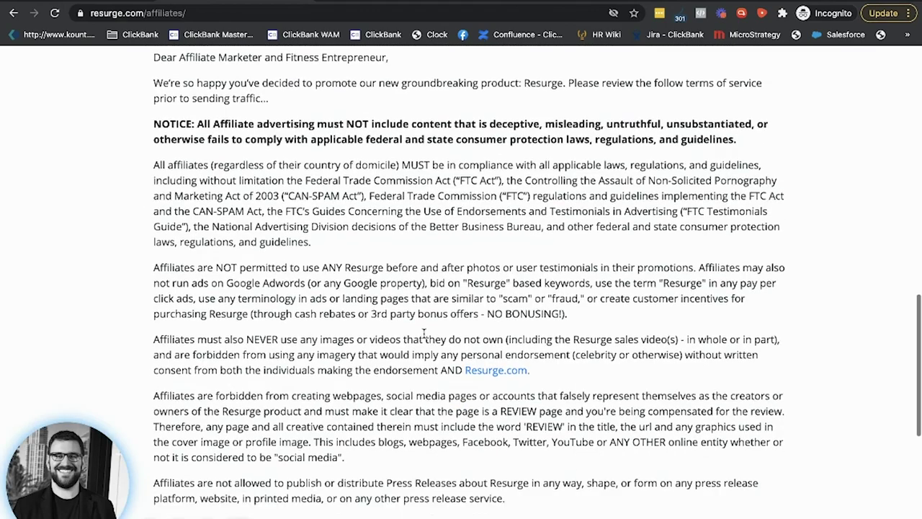
scroll(424, 333, down, 3)
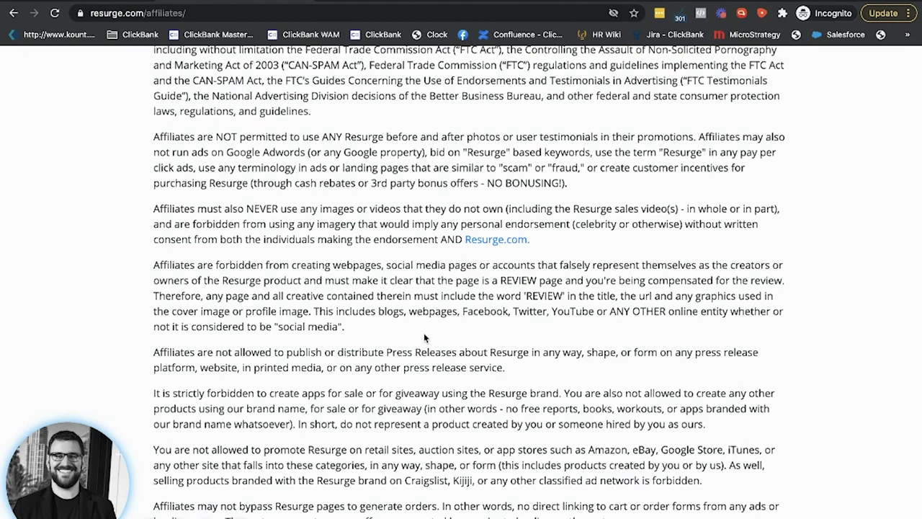
scroll(424, 337, up, 1)
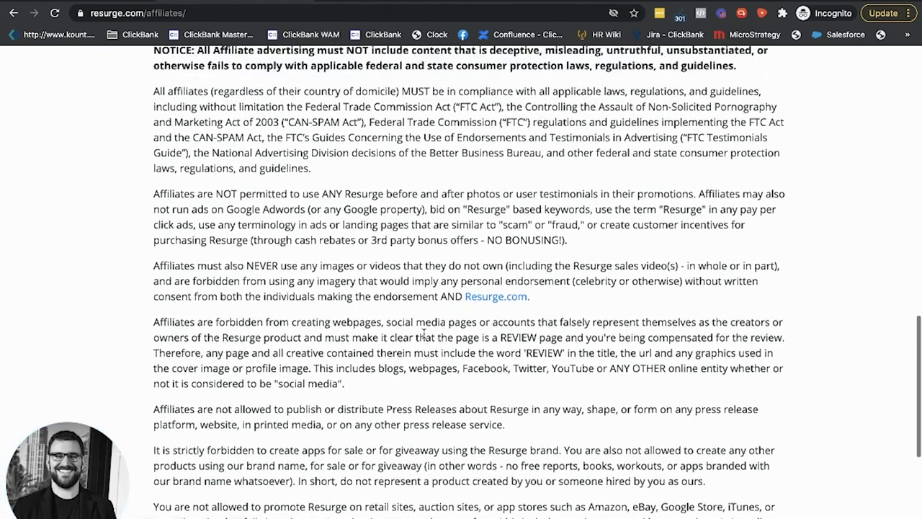
scroll(424, 333, up, 1)
scroll(424, 333, down, 2)
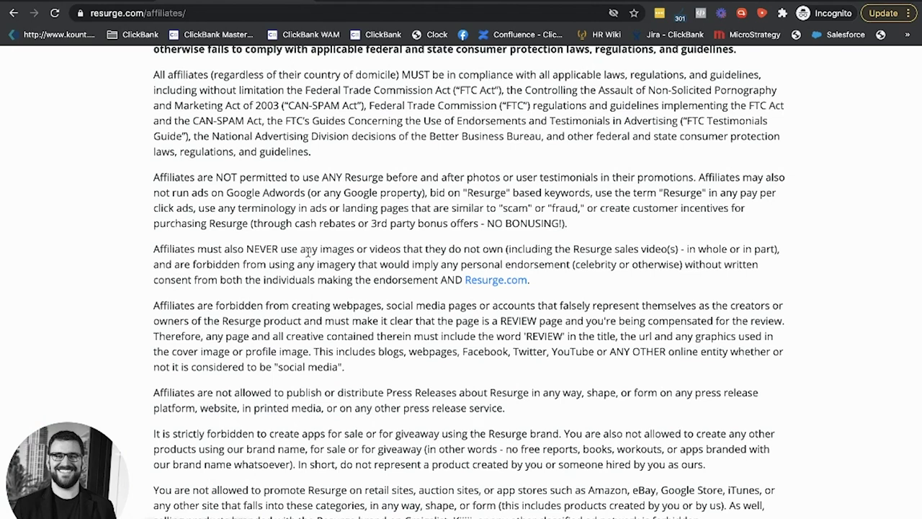
drag(319, 250, 540, 252)
scroll(347, 334, down, 1)
scroll(397, 342, up, 2)
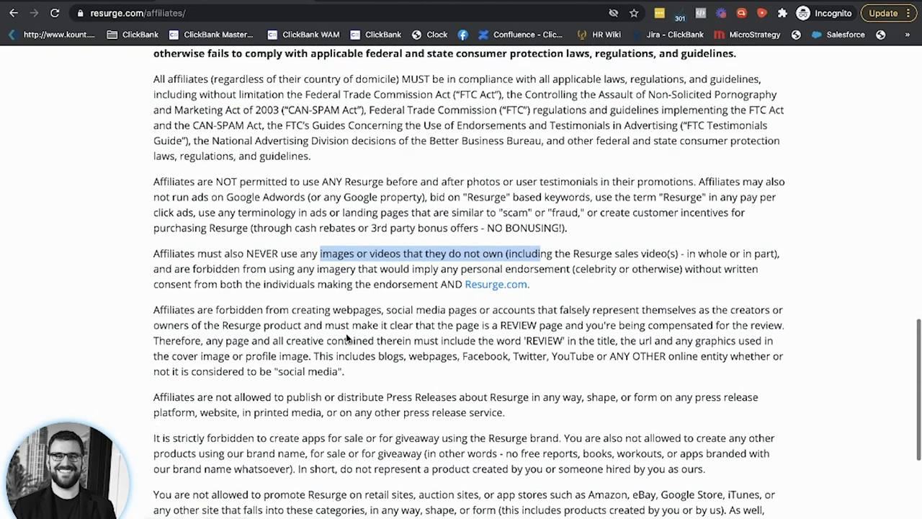
scroll(437, 350, down, 1)
scroll(436, 351, up, 3)
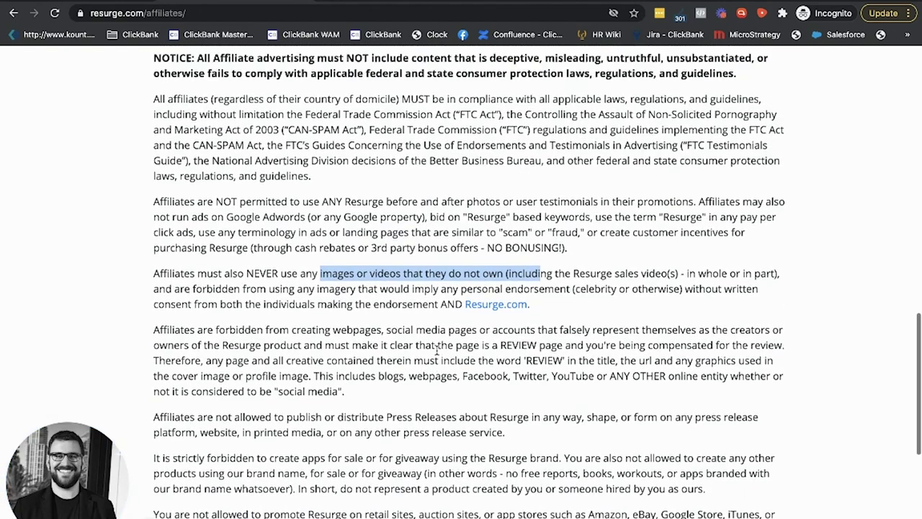
Skim the remaining Resurge affiliate terms, enable Generate HTTPS hoplink in the hoplink generator and generate the link
scroll(327, 255, up, 1)
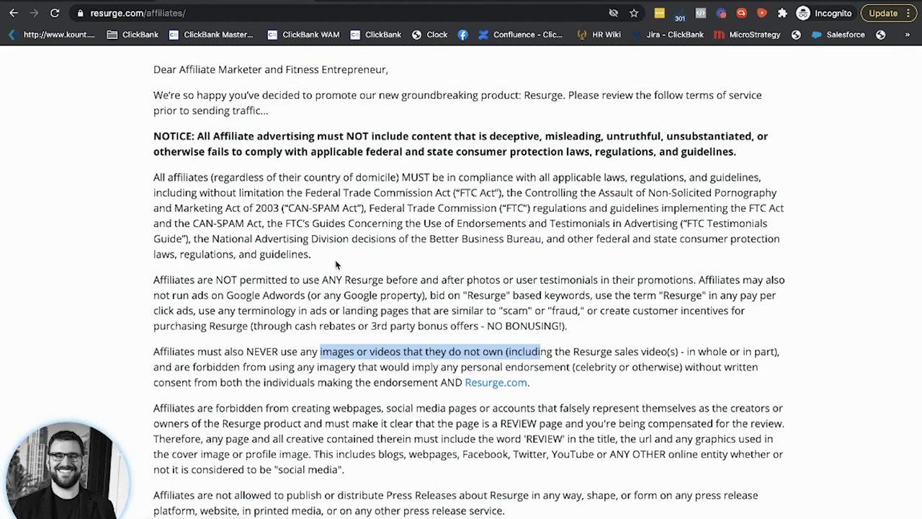
scroll(339, 265, down, 6)
scroll(347, 275, up, 10)
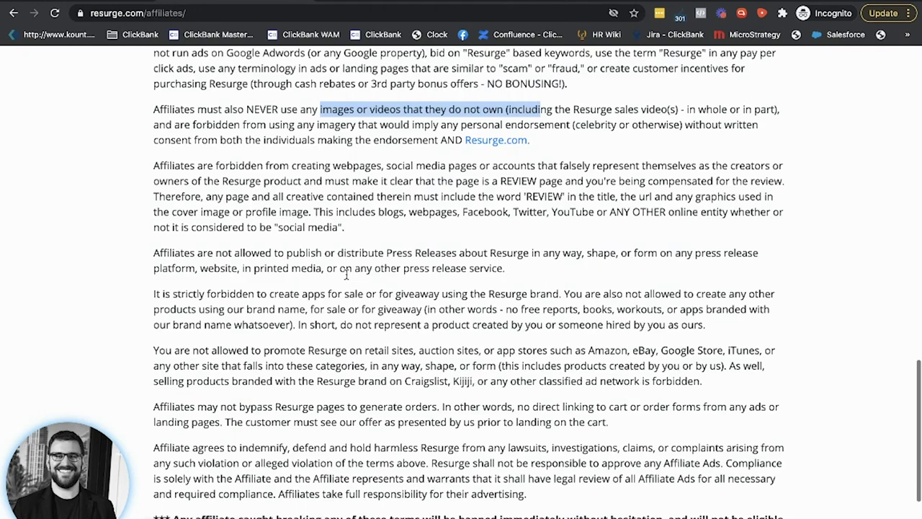
scroll(346, 279, up, 5)
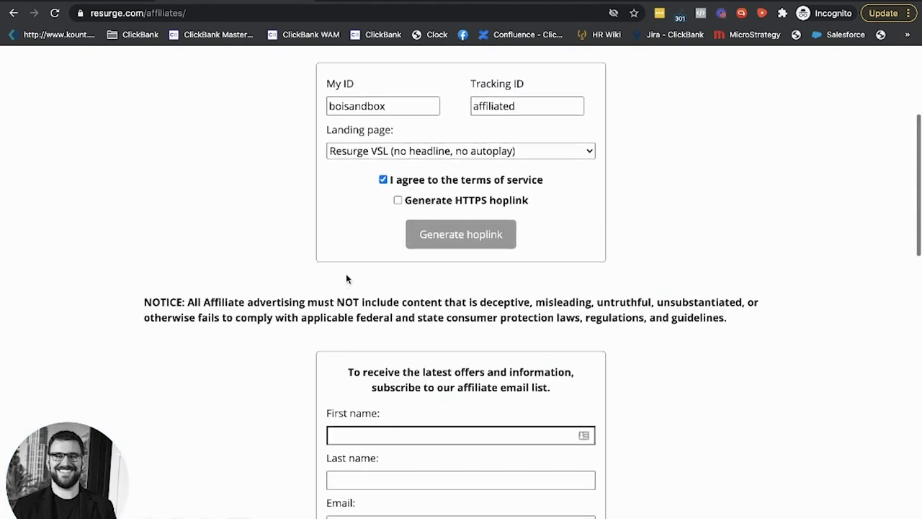
click(398, 244)
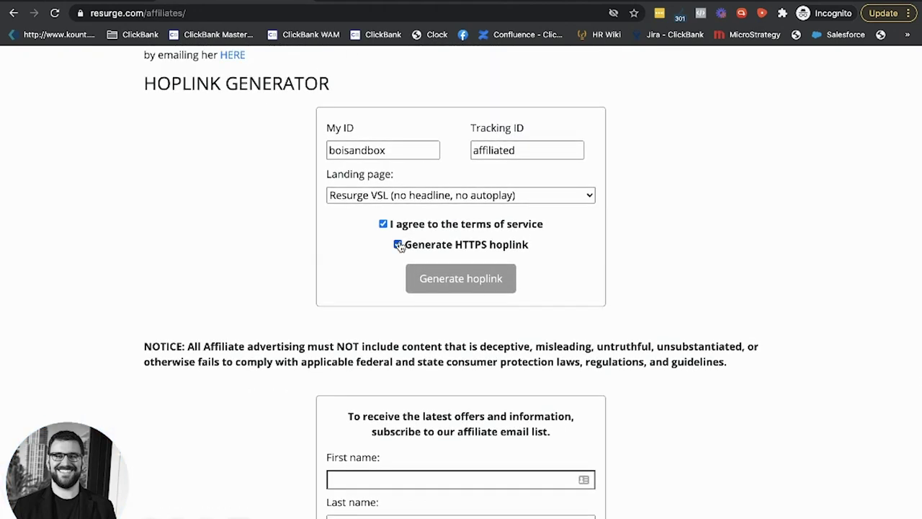
click(481, 279)
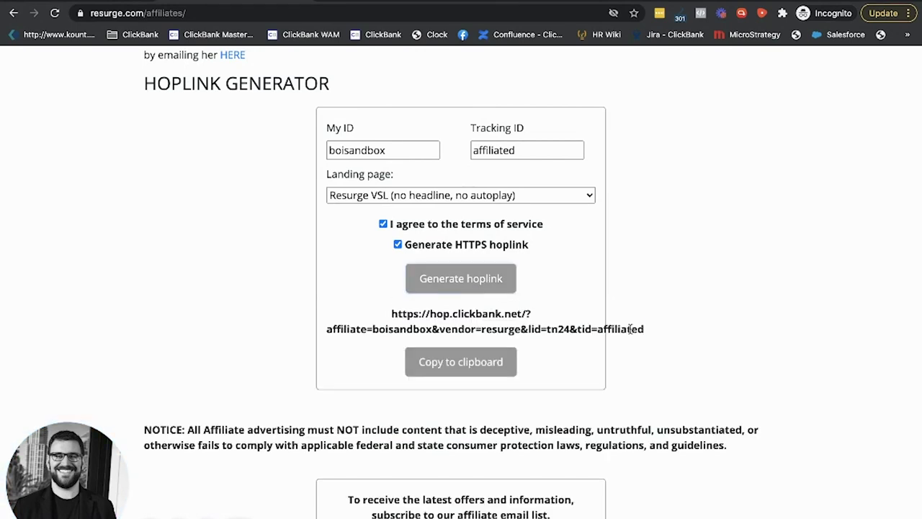
Highlight the generated Resurge hoplink and compare it with the links in the standalone Hoplink Generator Tool
drag(653, 331, 343, 310)
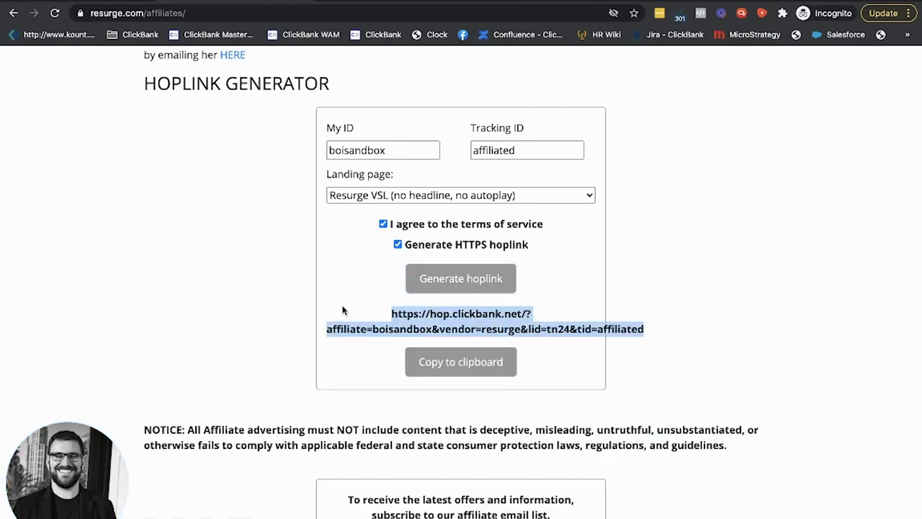
click(533, 320)
click(385, 5)
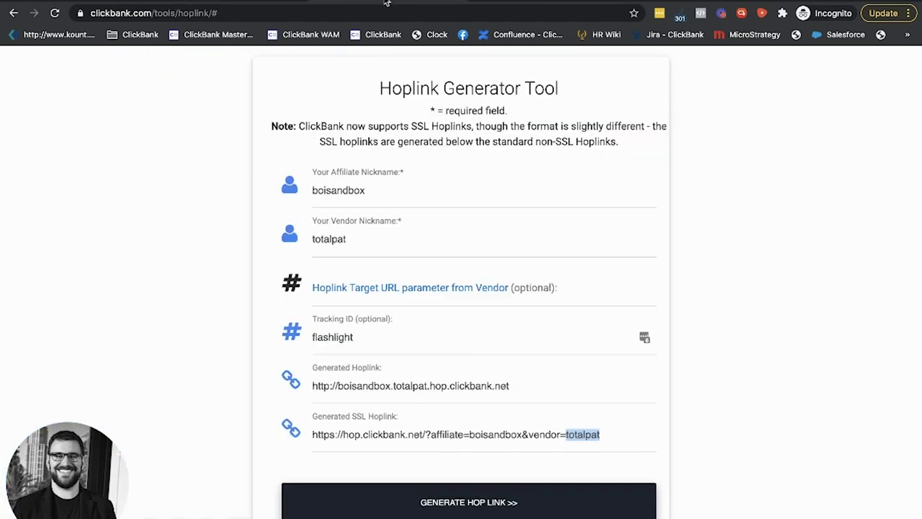
scroll(453, 220, down, 2)
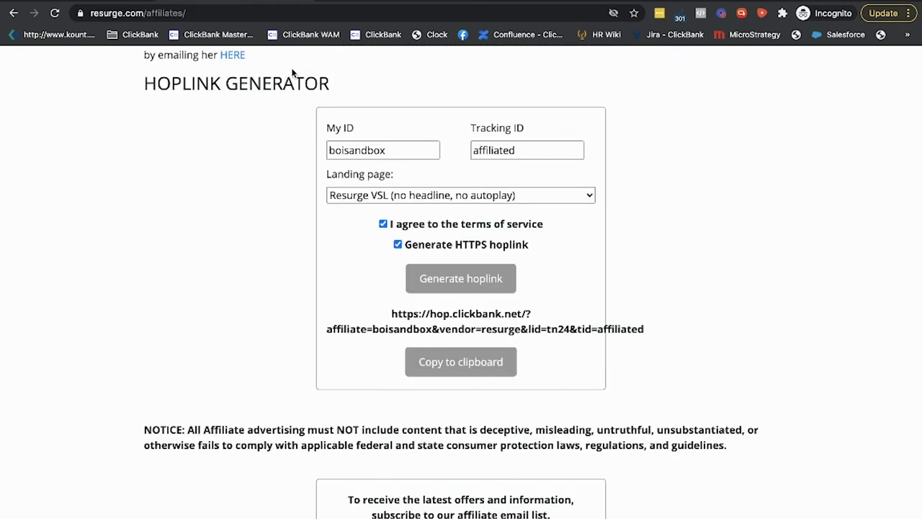
Examine the hop.clickbank.net domain portion of the hoplink generated on the Resurge affiliate page
drag(450, 315, 430, 314)
double_click(470, 314)
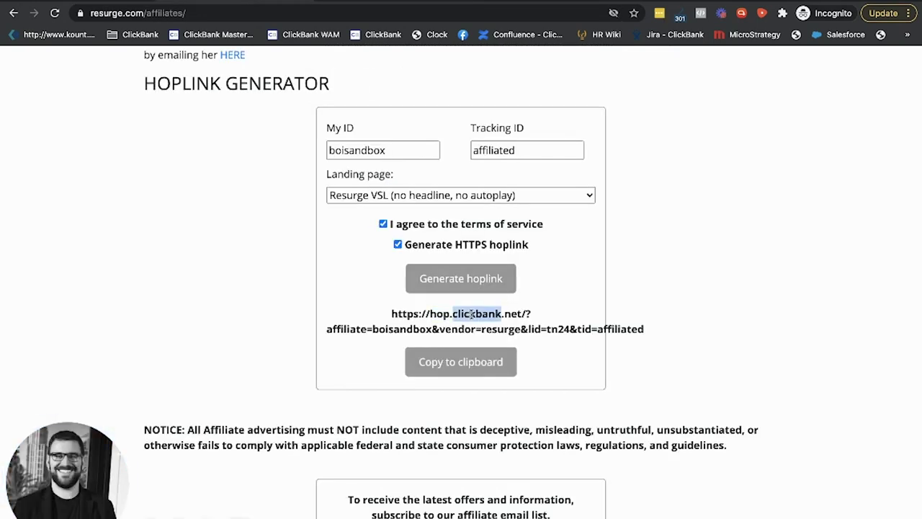
click(508, 313)
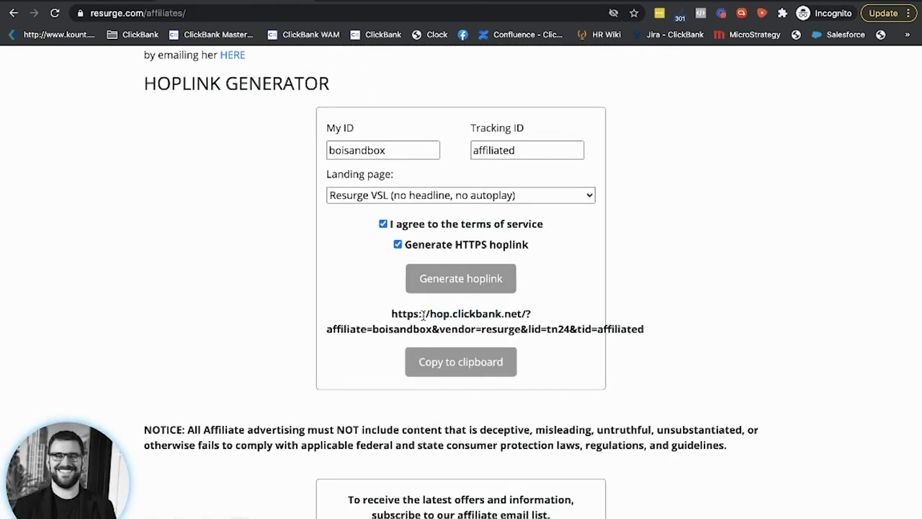
drag(423, 314, 532, 313)
click(532, 313)
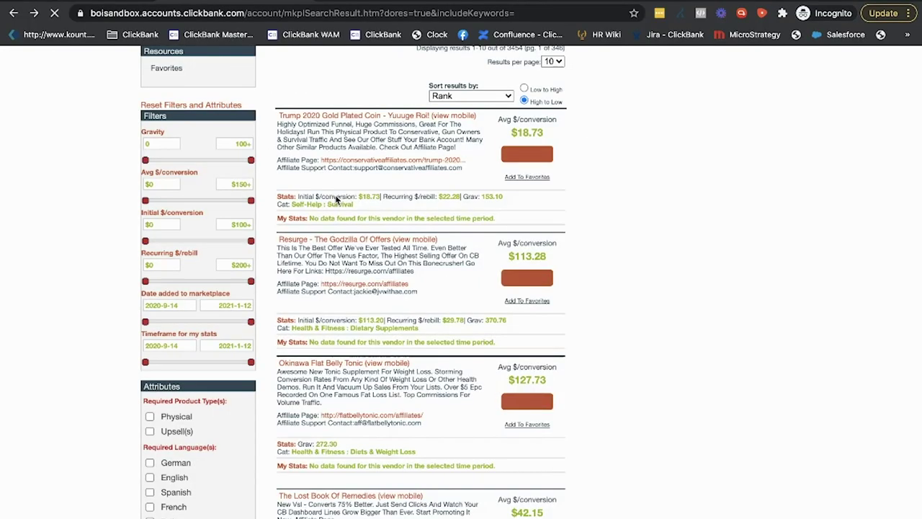
Open the HopLink generator for Resurge from its marketplace listing and highlight the HopShield encrypted HopLink
click(536, 307)
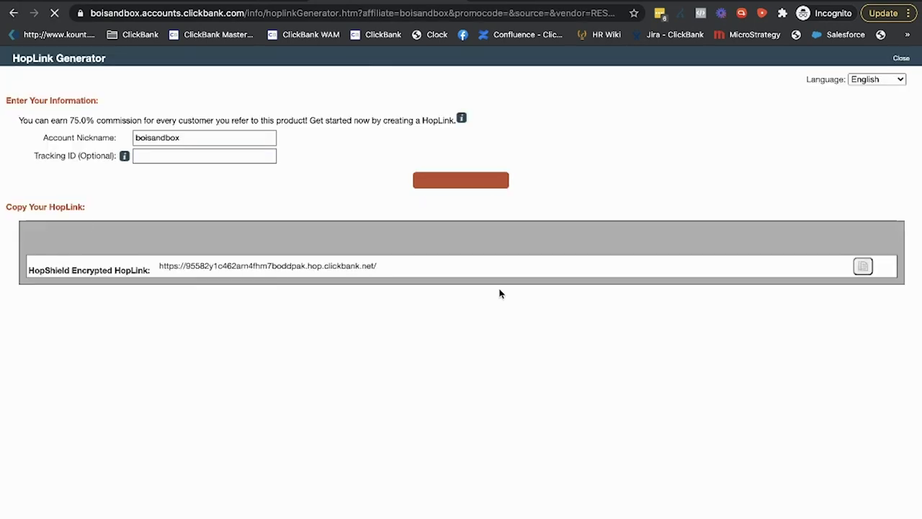
click(307, 271)
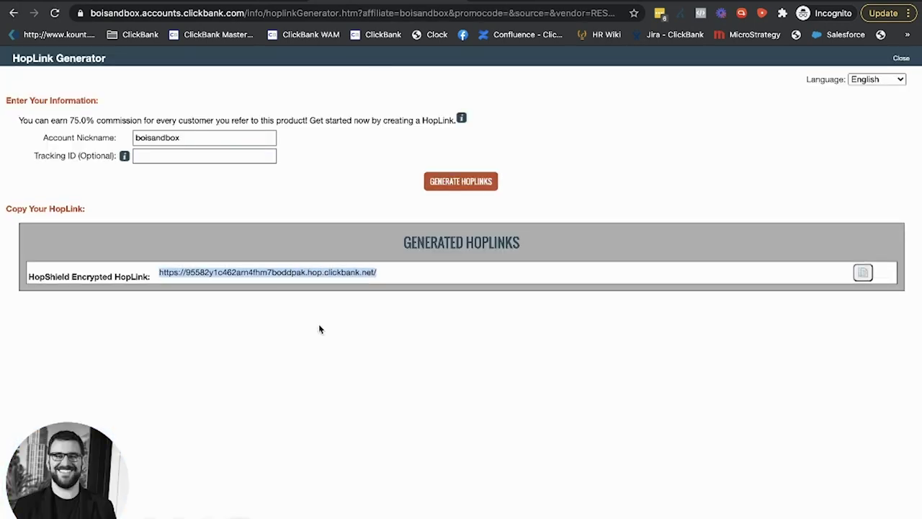
click(216, 273)
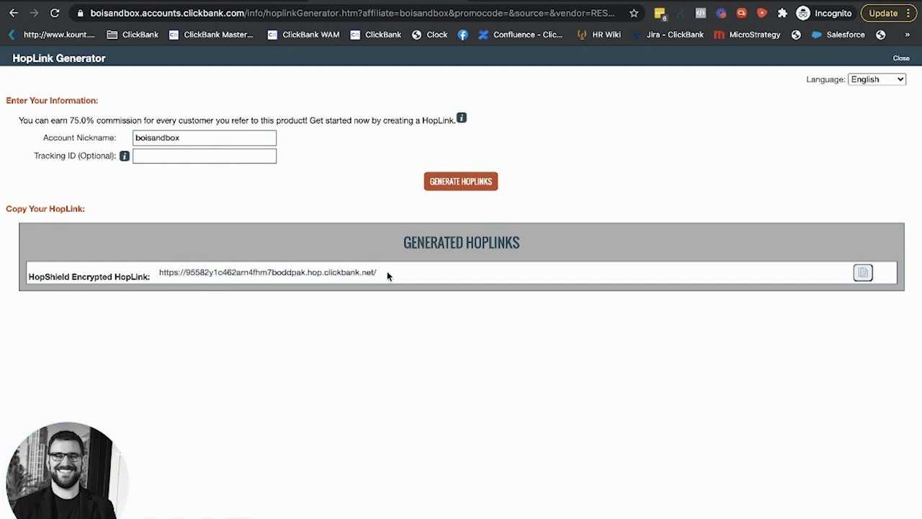
drag(387, 272, 309, 274)
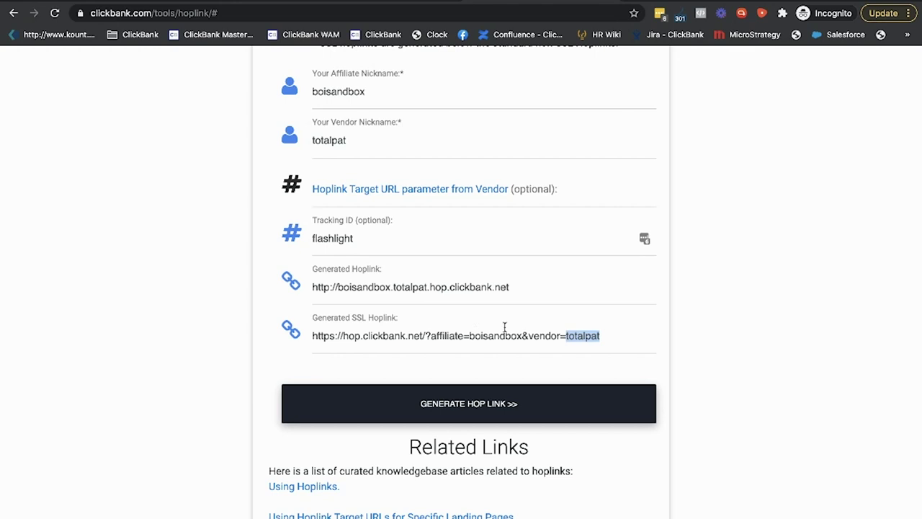
In the standalone Hoplink Generator Tool, highlight the affiliate and vendor nicknames in the SSL hoplink and select the whole link
double_click(486, 340)
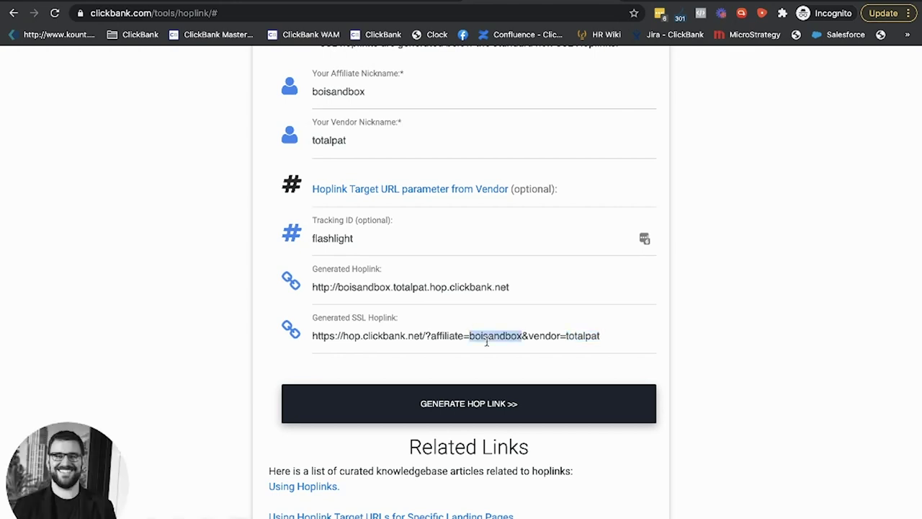
double_click(585, 336)
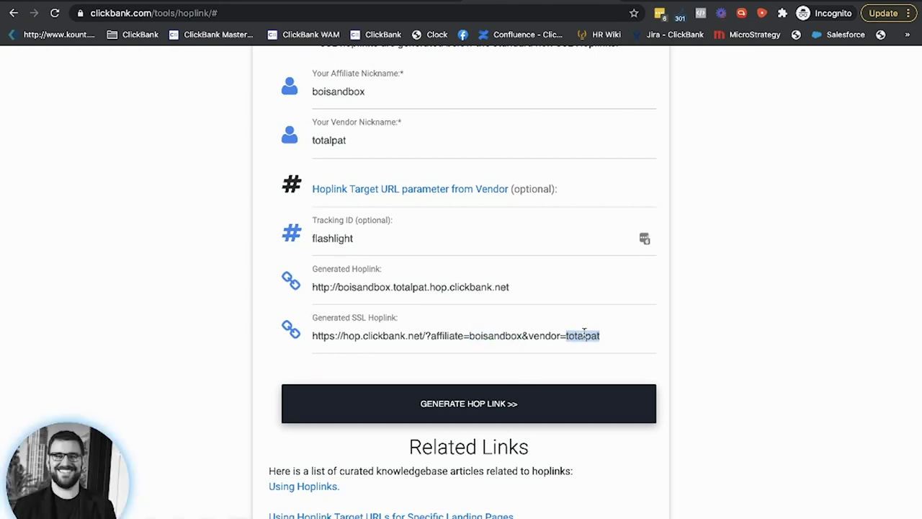
double_click(477, 336)
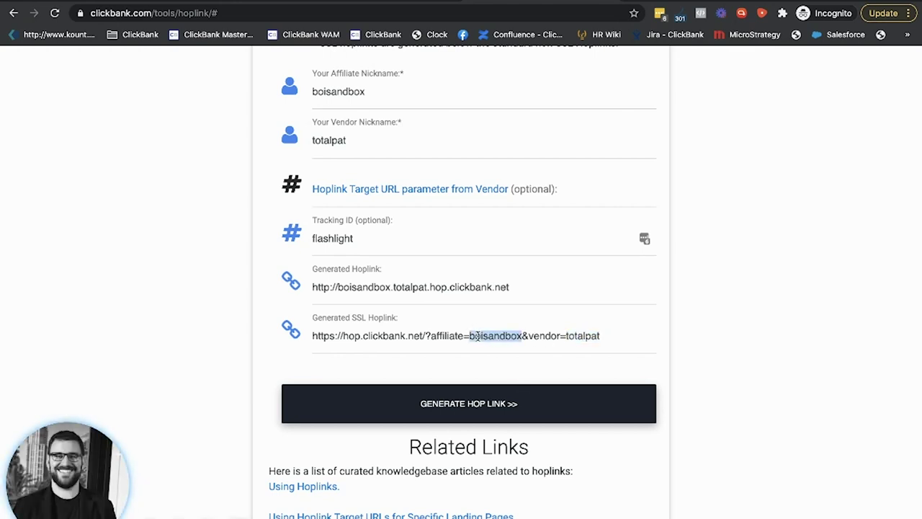
triple_click(401, 338)
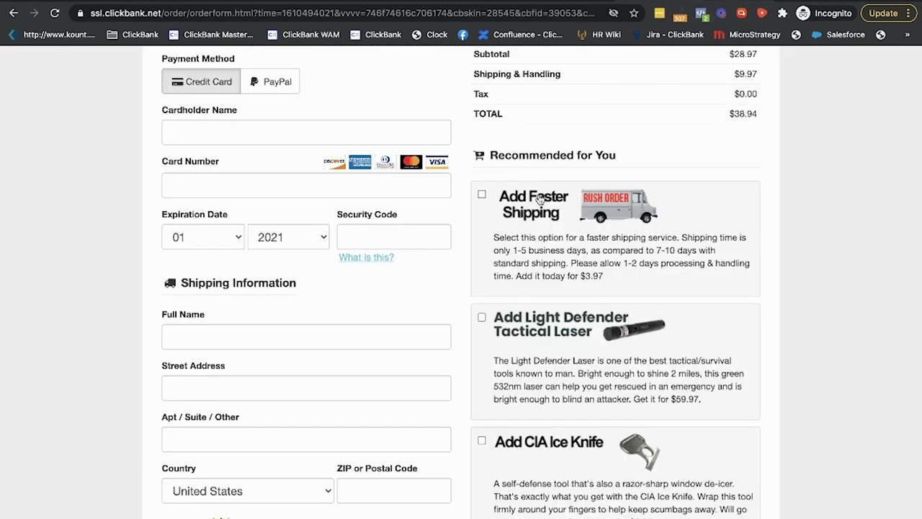
Check the affiliate nickname and tracking ID shown beneath the terms of sale on the product's order form
scroll(540, 199, down, 5)
double_click(459, 440)
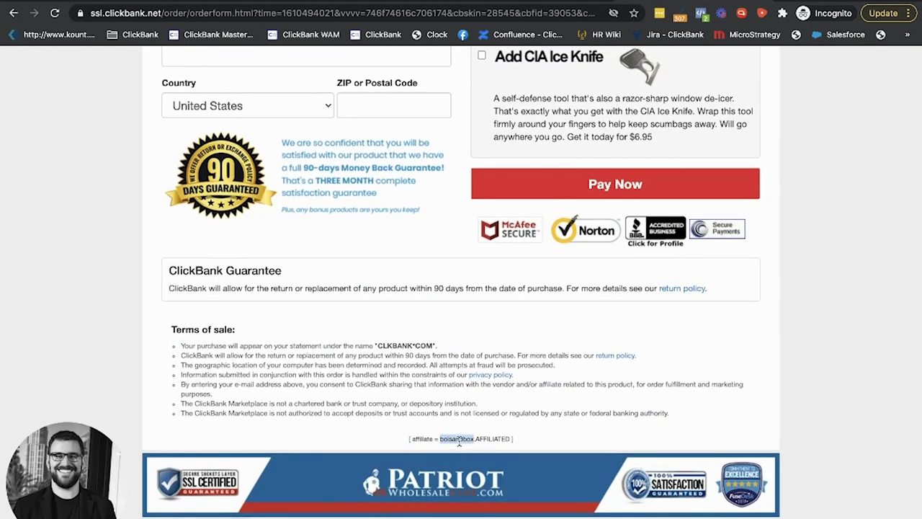
double_click(492, 439)
scroll(492, 439, up, 2)
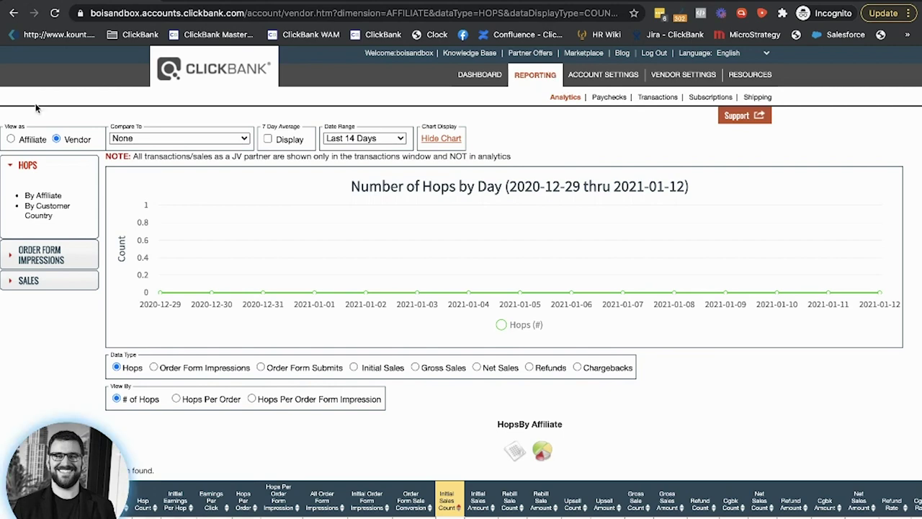
Set the analytics report to the affiliate view and review the hops chart and the Hops by Vendor table
click(12, 140)
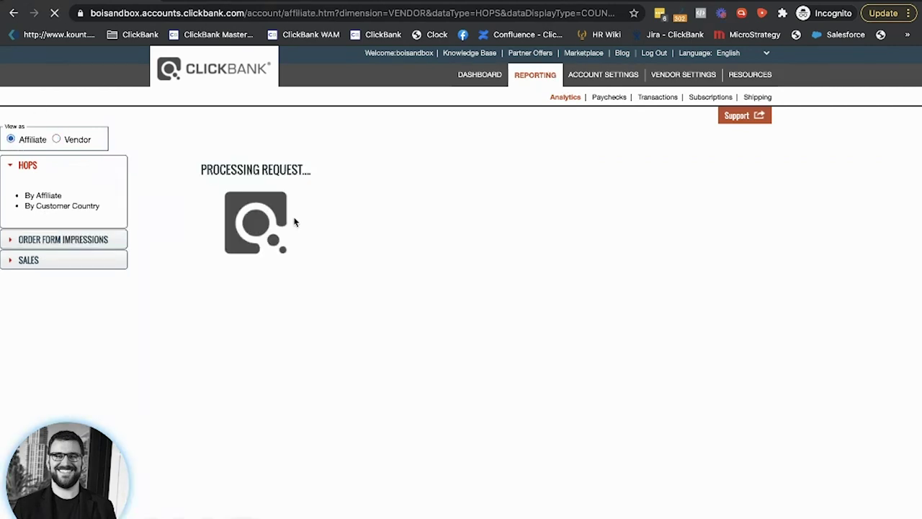
scroll(314, 231, down, 2)
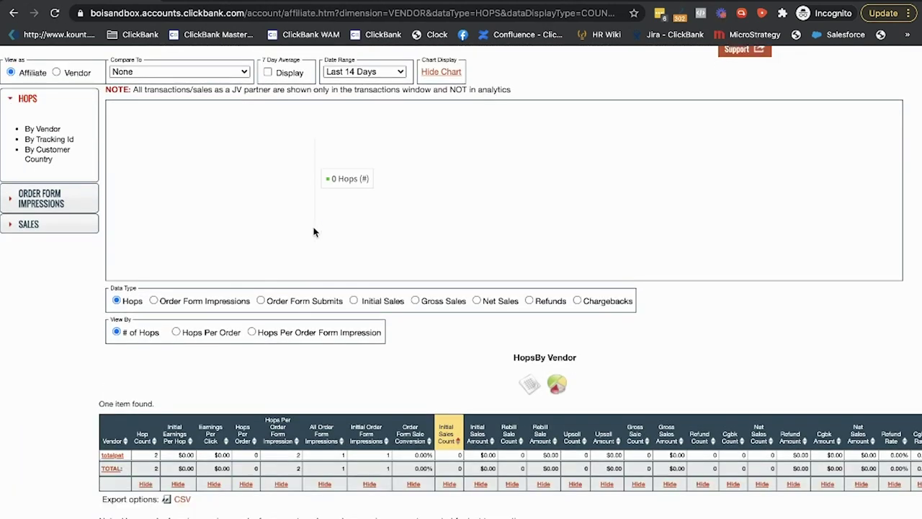
scroll(281, 357, down, 1)
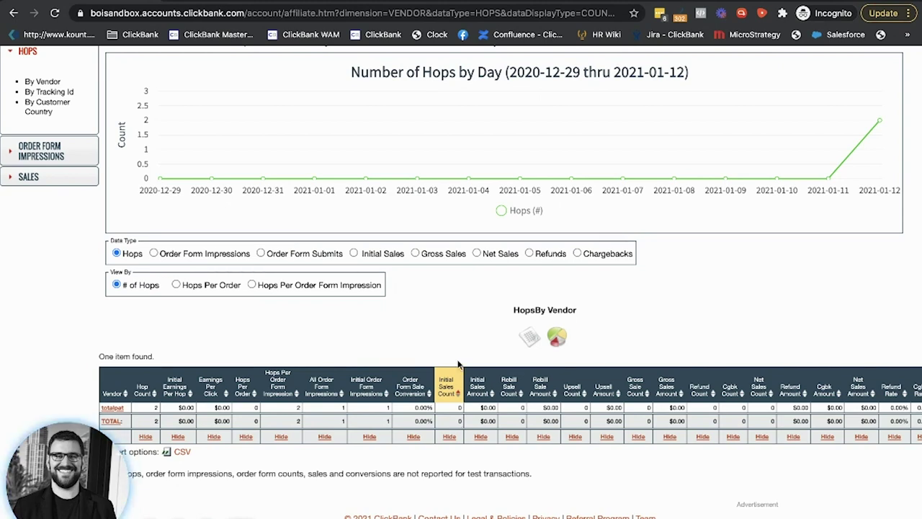
scroll(461, 396, up, 3)
scroll(472, 360, down, 1)
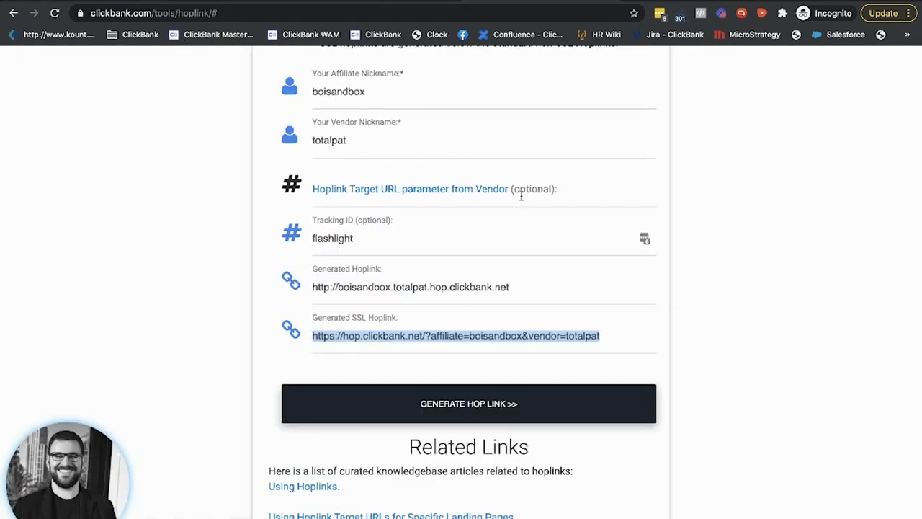
Look over the fields of the standalone Hoplink Generator Tool, including the optional Hoplink Target URL parameter
scroll(521, 196, up, 3)
scroll(521, 200, down, 1)
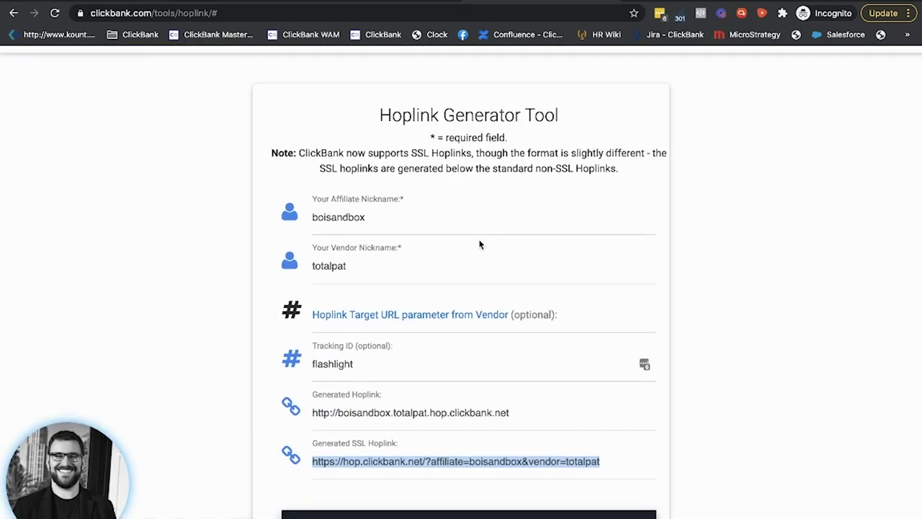
scroll(473, 248, down, 1)
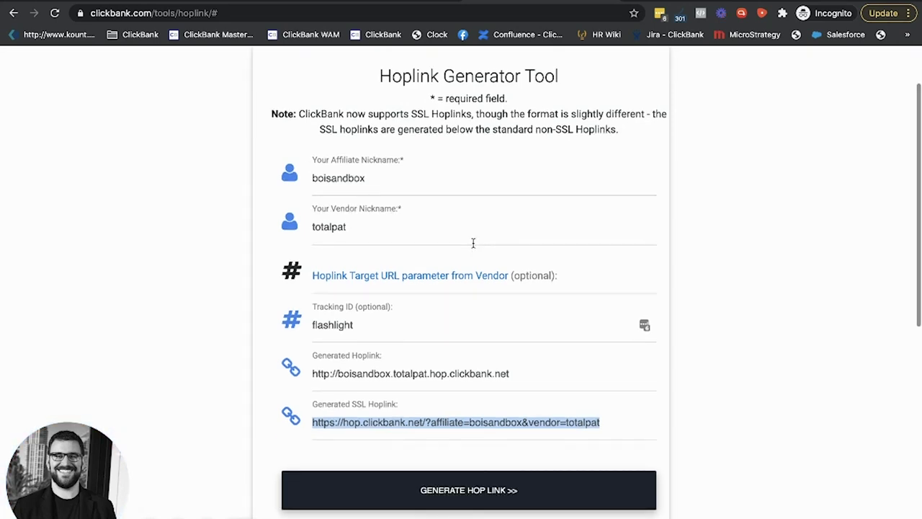
click(551, 242)
click(602, 266)
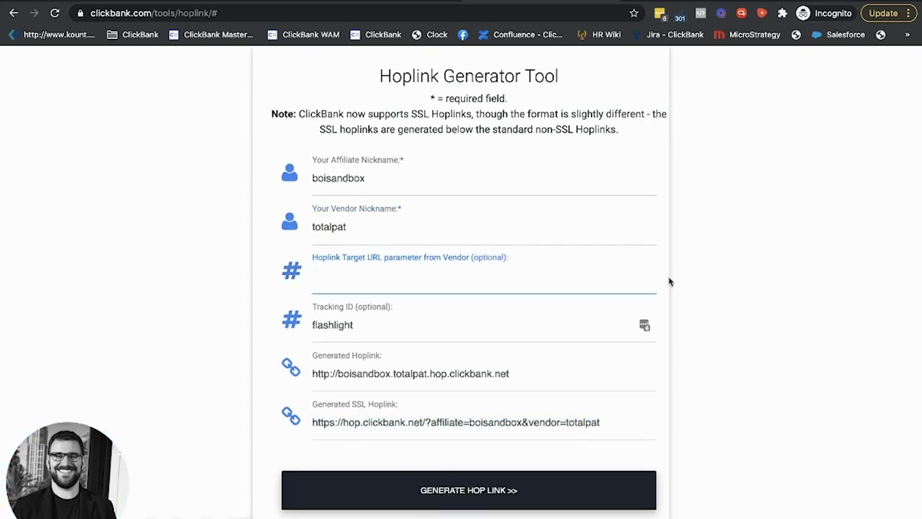
click(708, 283)
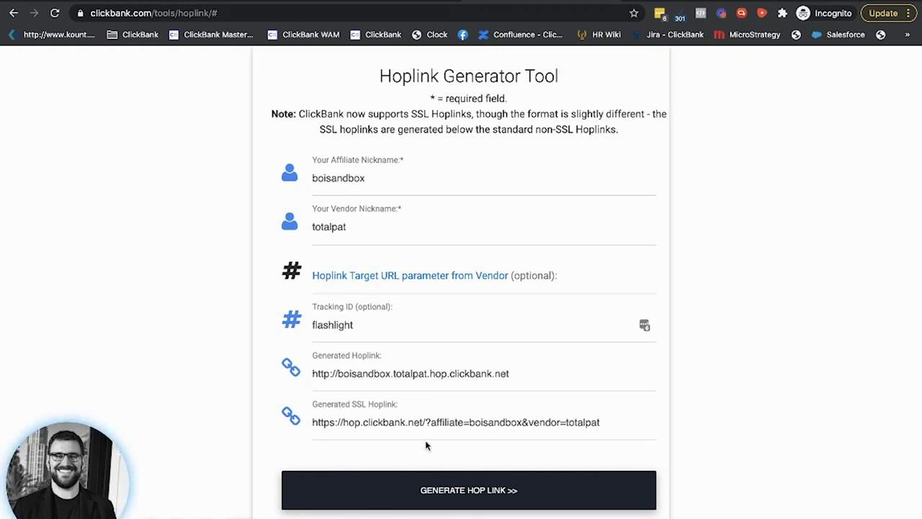
Review the Hoplink Generator Tool's generated links and its related knowledgebase articles about hoplinks
scroll(469, 397, down, 3)
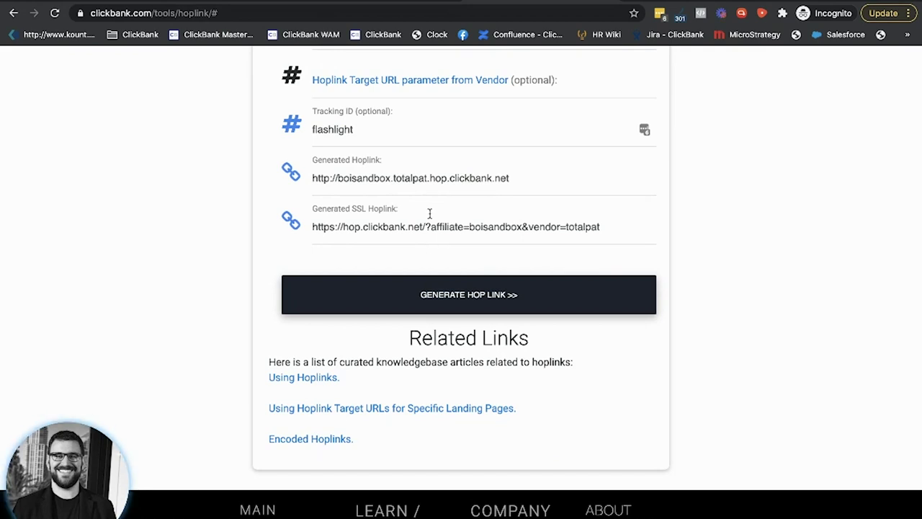
scroll(477, 368, up, 4)
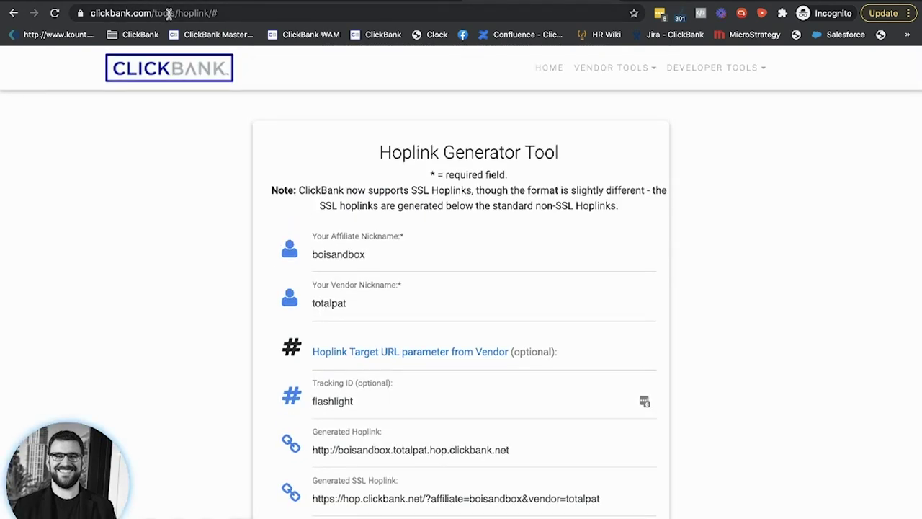
scroll(447, 253, down, 5)
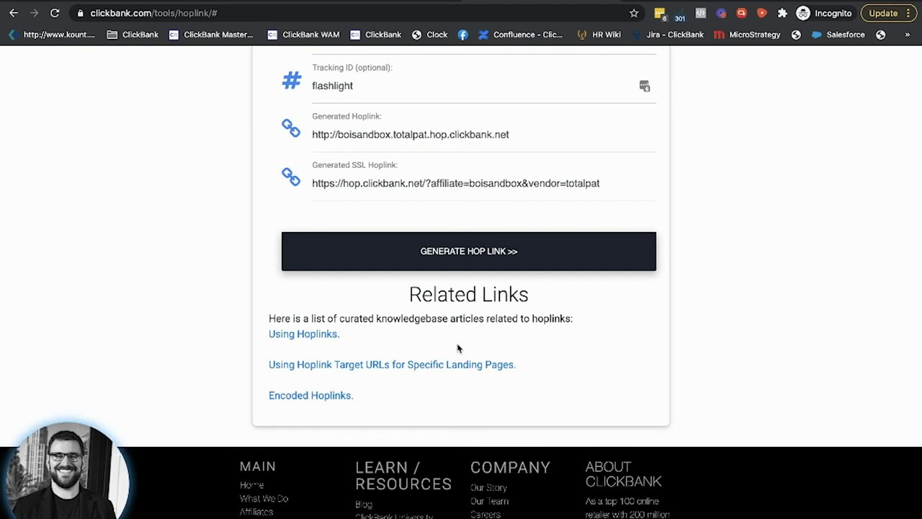
scroll(459, 347, up, 3)
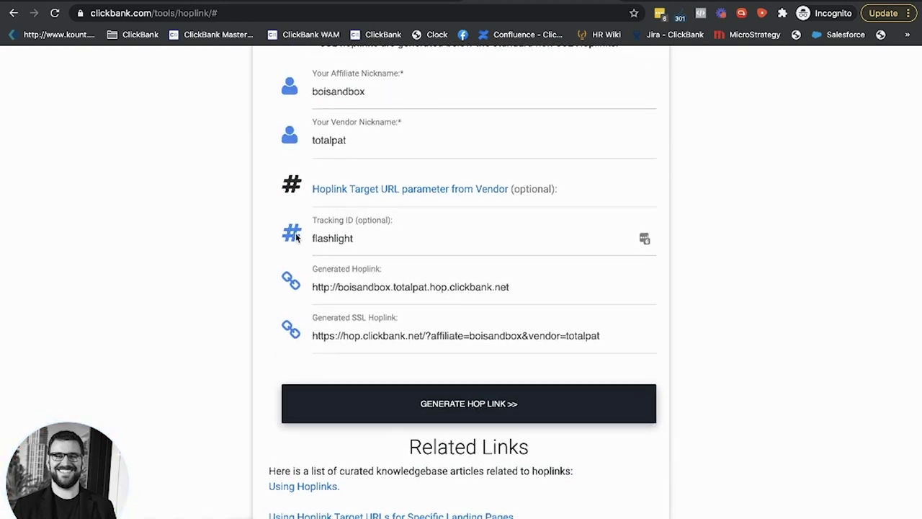
scroll(375, 249, up, 2)
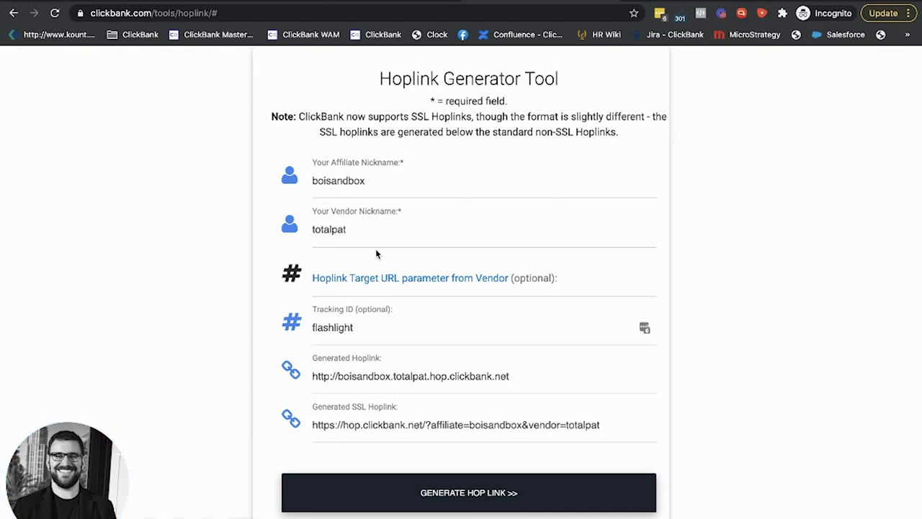
scroll(376, 249, up, 2)
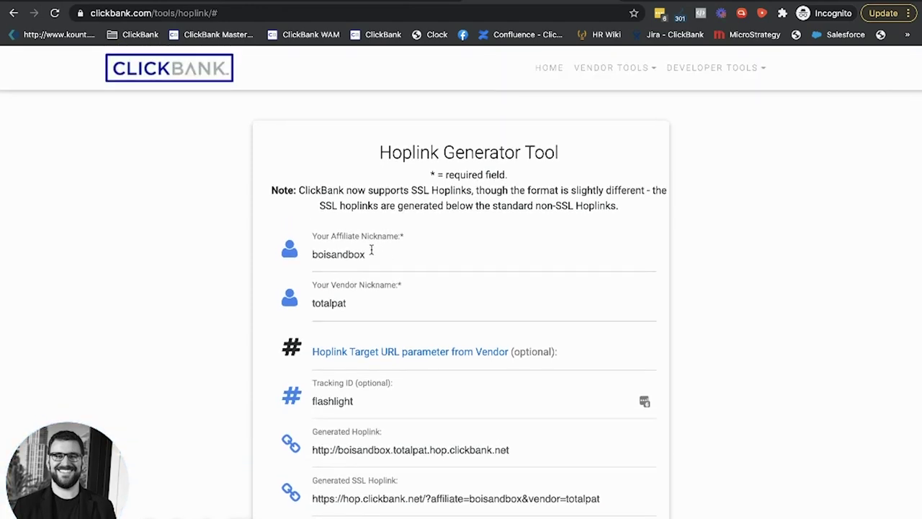